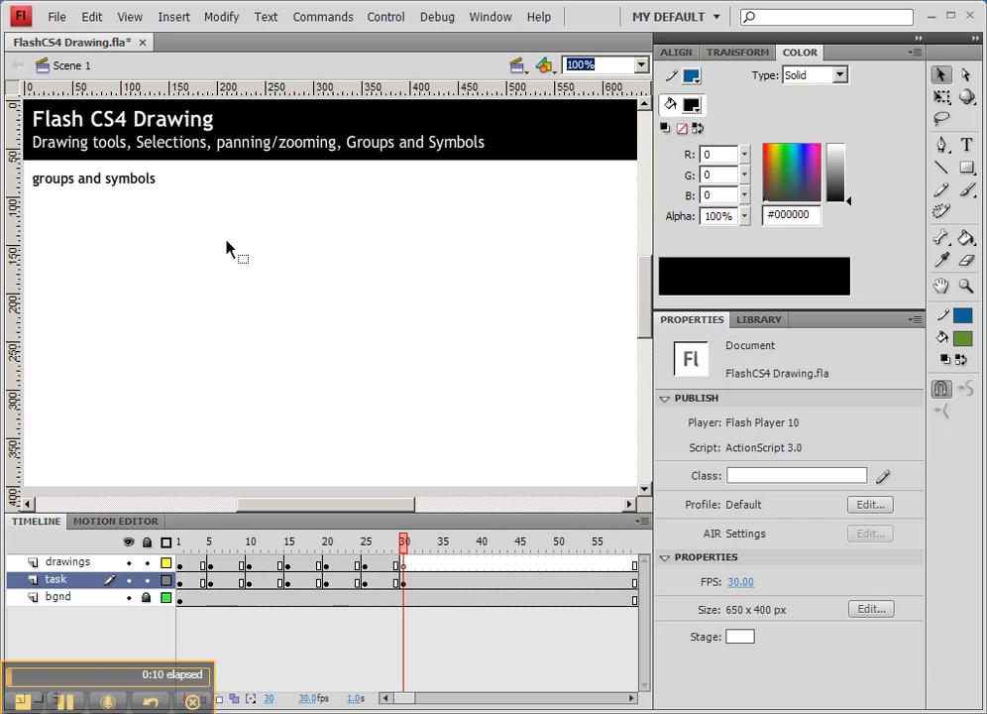
- Draw two overlapping green rectangles with blue outlines, about 112 × 67 and 76 × 41 px, on frame 30 of the drawings layer
{"action": "left_click", "coordinate": [404, 564]}
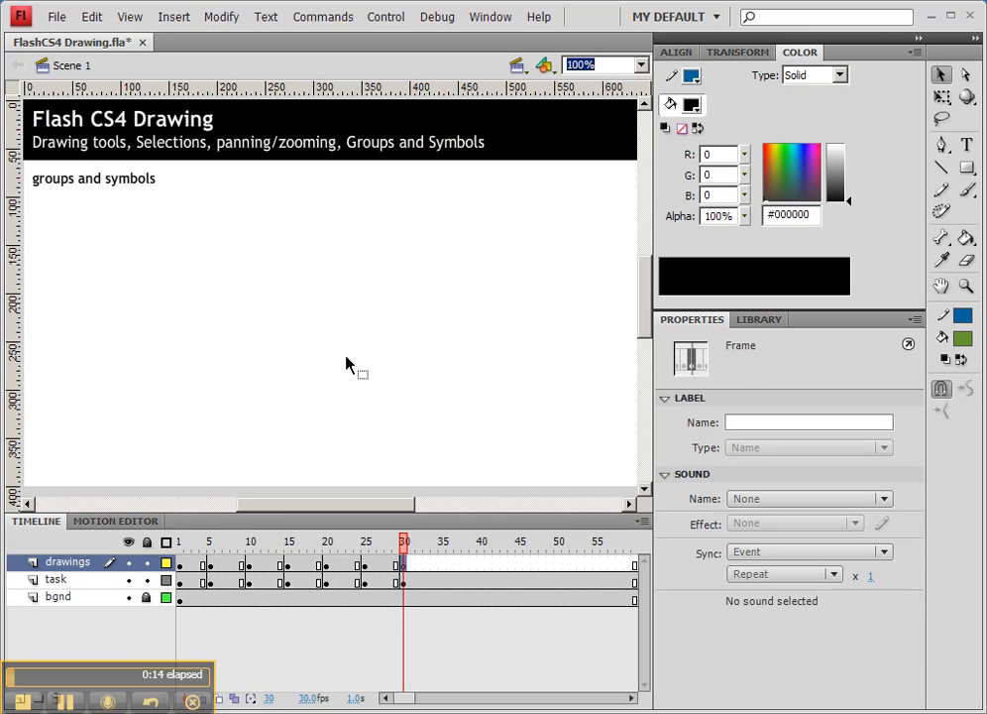
{"action": "left_click", "coordinate": [967, 167]}
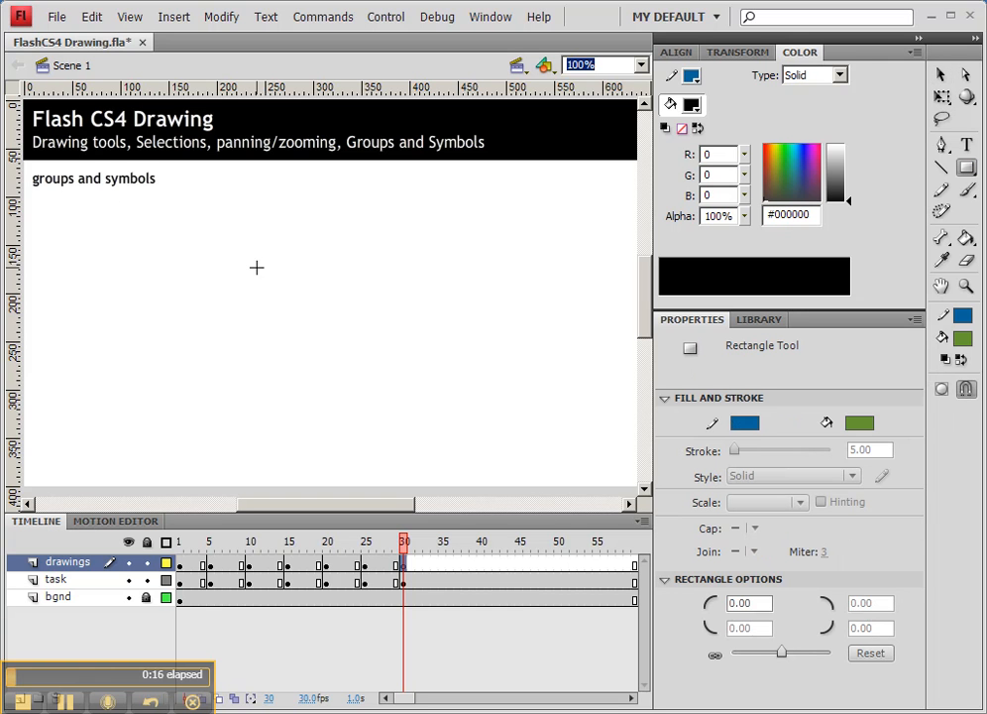
{"action": "left_click_drag", "start_coordinate": [81, 218], "coordinate": [191, 284]}
{"action": "left_click_drag", "start_coordinate": [128, 250], "coordinate": [205, 292]}
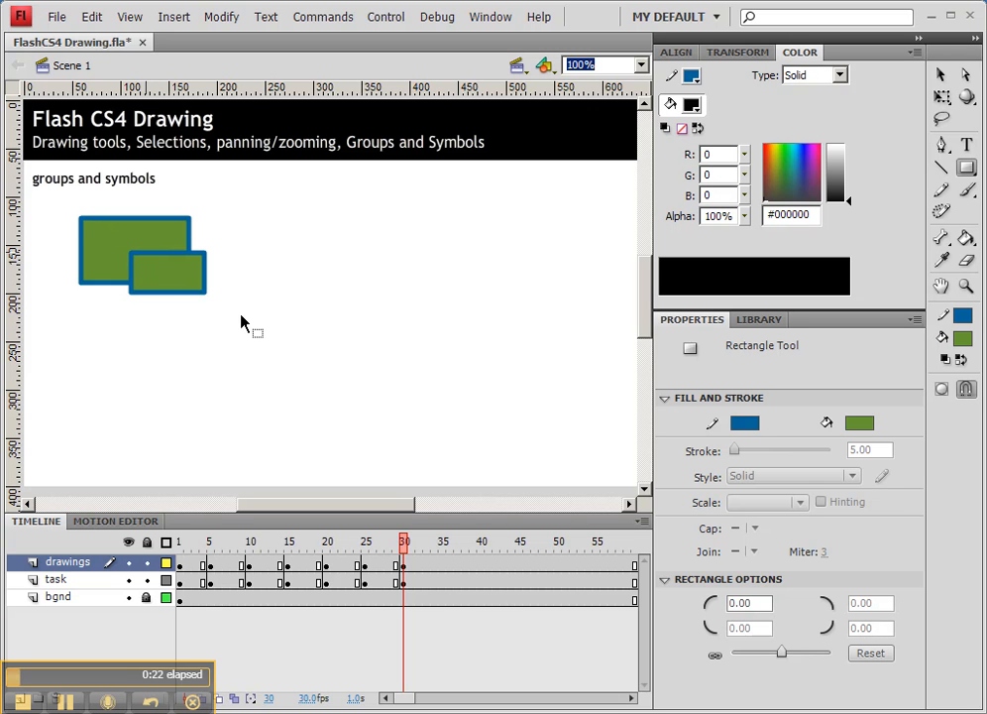
- Draw a 71 px square and an overlapping 46 × 34 px rectangle as drawing objects, and fill the smaller one with #FF3300
{"action": "left_click_drag", "start_coordinate": [966, 167], "coordinate": [835, 176]}
{"action": "mouse_move", "coordinate": [370, 279]}
{"action": "left_mouse_down"}
{"action": "mouse_move", "coordinate": [298, 210]}
{"action": "mouse_move", "coordinate": [372, 266]}
{"action": "left_mouse_up"}
{"action": "key", "text": "v"}
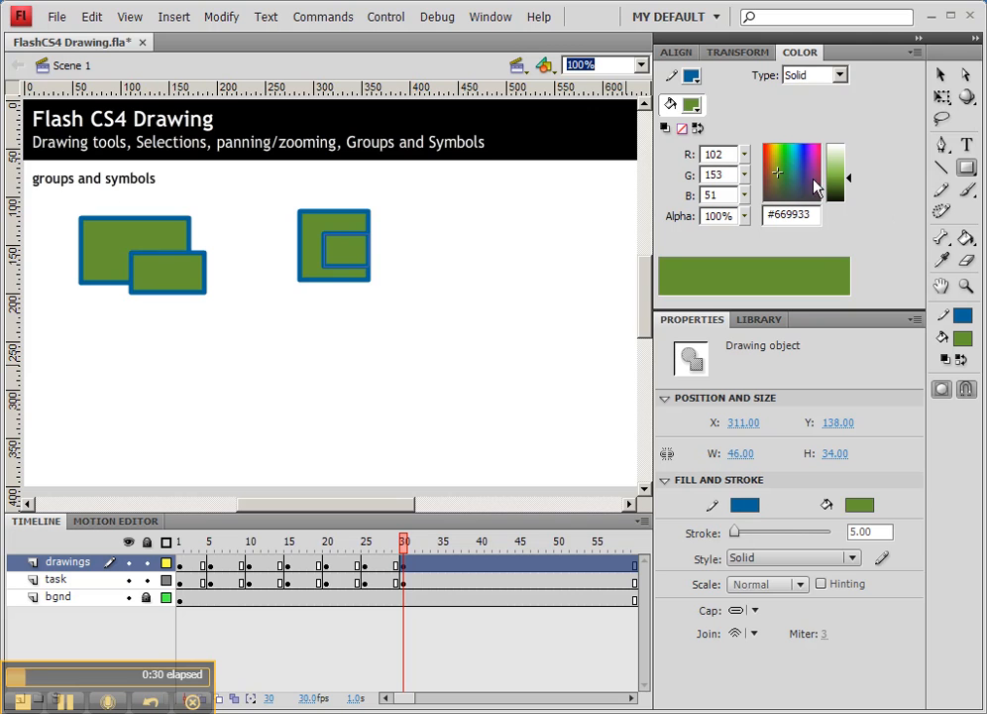
{"action": "left_click", "coordinate": [860, 505]}
{"action": "left_click", "coordinate": [894, 401]}
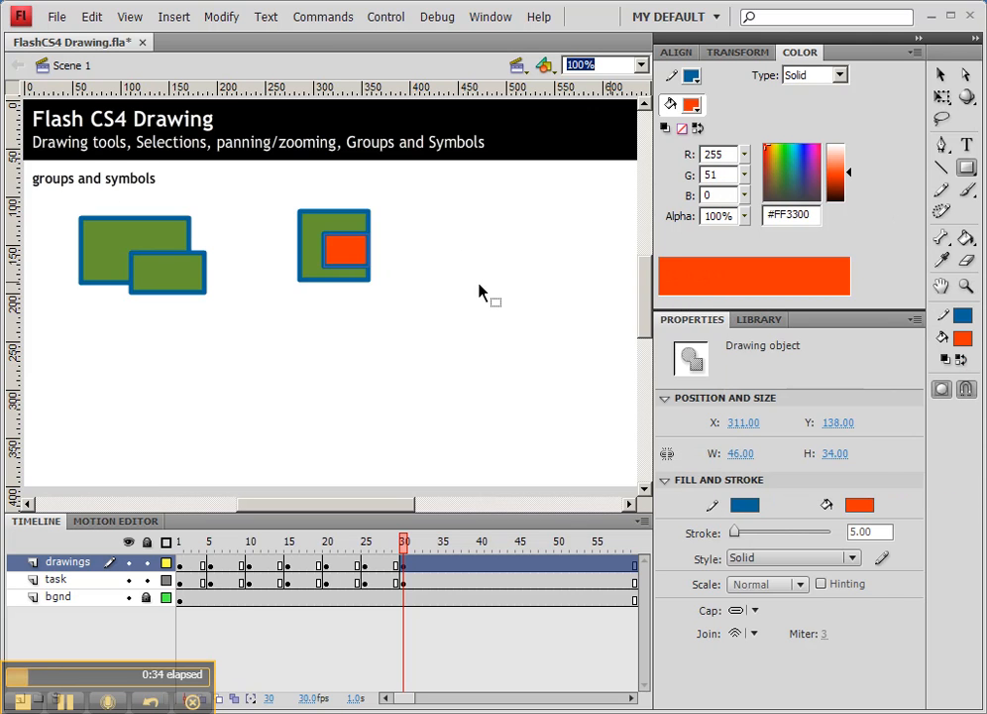
- Move the green square and the small orange rectangle individually so that the orange one overlaps the square's right edge
{"action": "mouse_move", "coordinate": [370, 275]}
{"action": "left_mouse_down"}
{"action": "mouse_move", "coordinate": [425, 255]}
{"action": "mouse_move", "coordinate": [376, 264]}
{"action": "left_mouse_up"}
{"action": "key", "text": "r"}
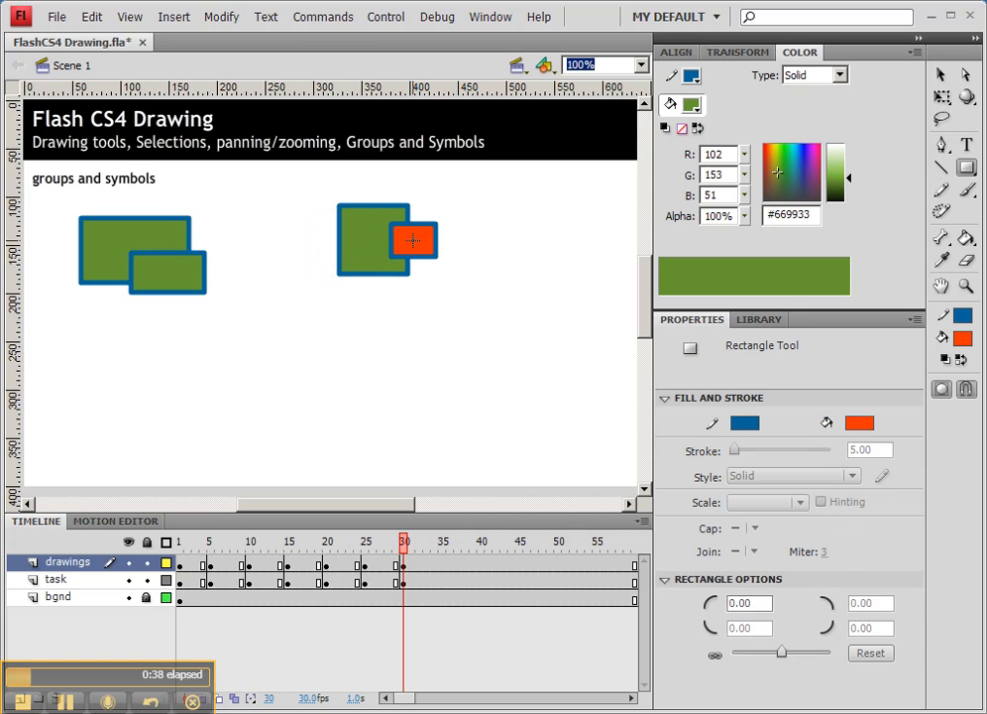
{"action": "left_click", "coordinate": [941, 75]}
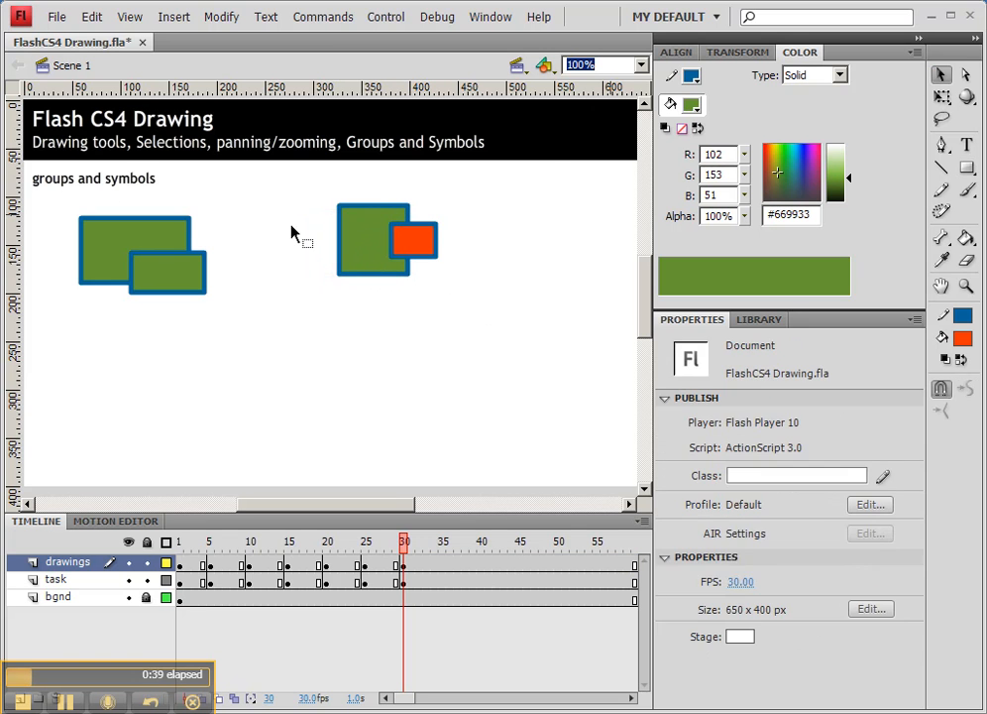
{"action": "left_click", "coordinate": [128, 247]}
{"action": "left_click", "coordinate": [371, 246]}
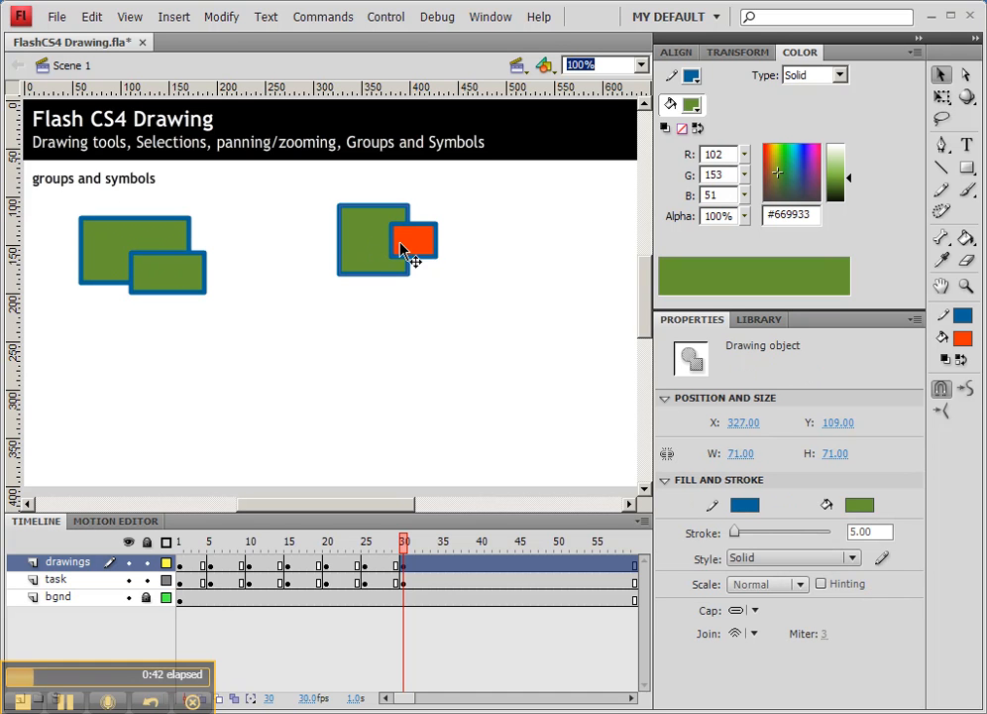
{"action": "left_click", "coordinate": [417, 248]}
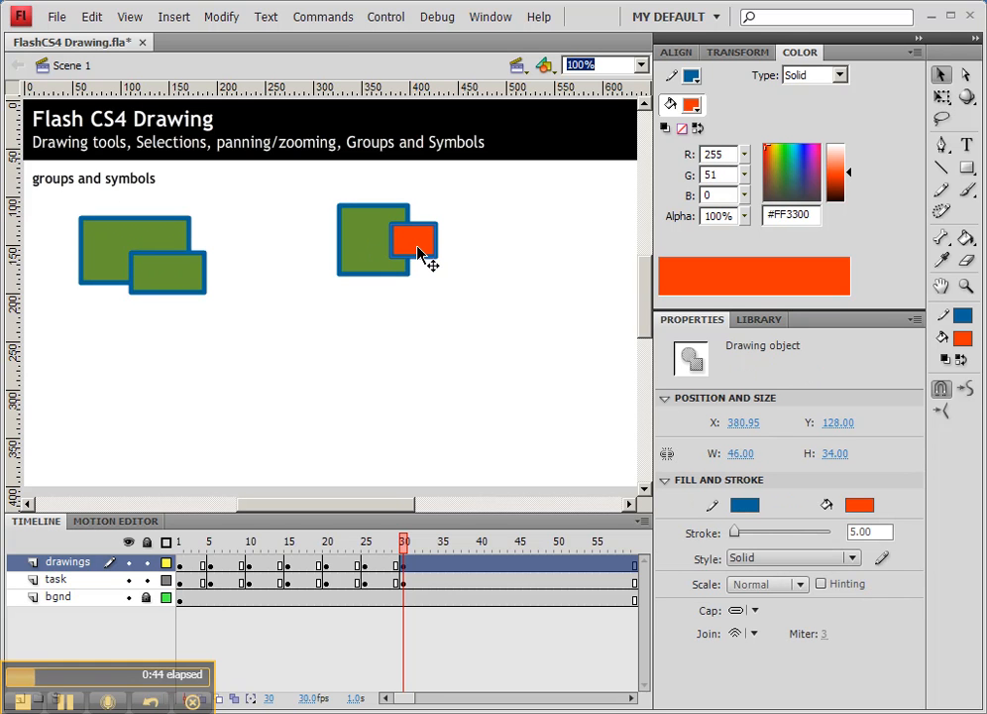
{"action": "left_click_drag", "start_coordinate": [417, 252], "coordinate": [449, 265]}
{"action": "left_click_drag", "start_coordinate": [372, 276], "coordinate": [399, 249]}
- Select the larger merged rectangle's fill and the smaller rectangle's fill with its outline to examine how merged shapes select
{"action": "left_click", "coordinate": [191, 274]}
{"action": "left_click", "coordinate": [97, 245]}
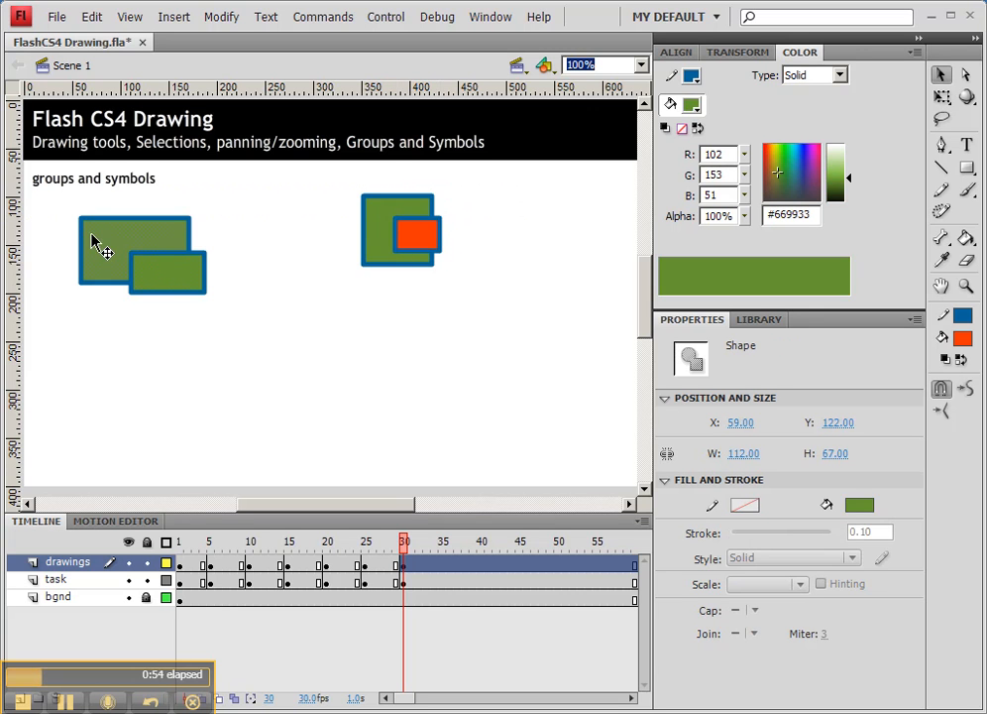
{"action": "left_click", "coordinate": [171, 276]}
{"action": "mouse_move", "coordinate": [198, 287]}
{"action": "left_mouse_down"}
{"action": "mouse_move", "coordinate": [267, 321]}
{"action": "mouse_move", "coordinate": [195, 286]}
{"action": "left_mouse_up"}
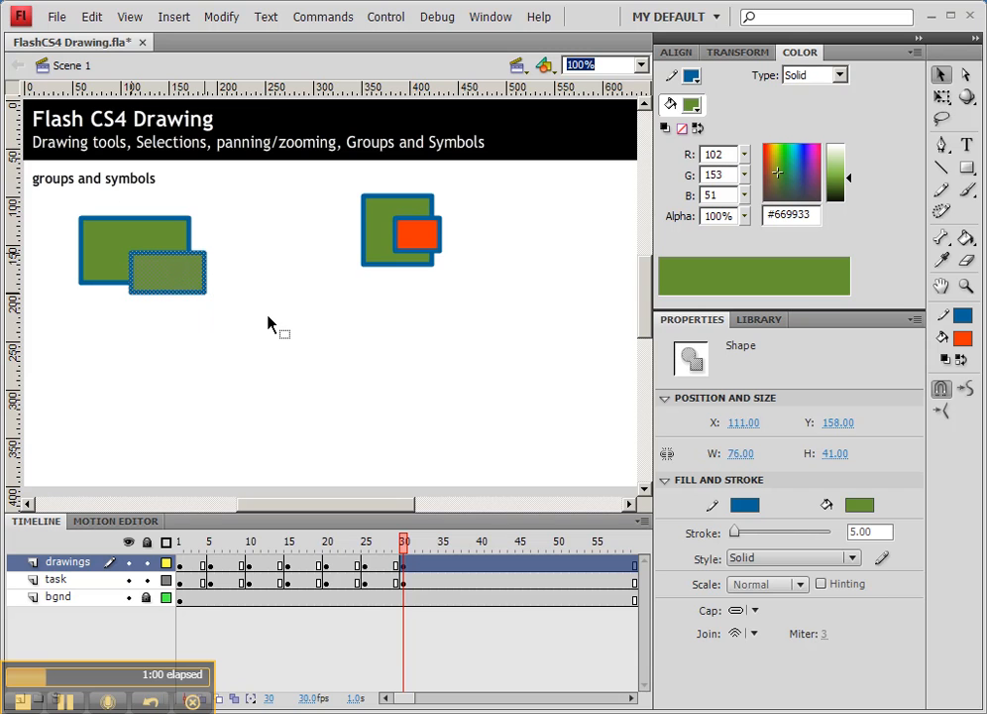
{"action": "left_click", "coordinate": [268, 317]}
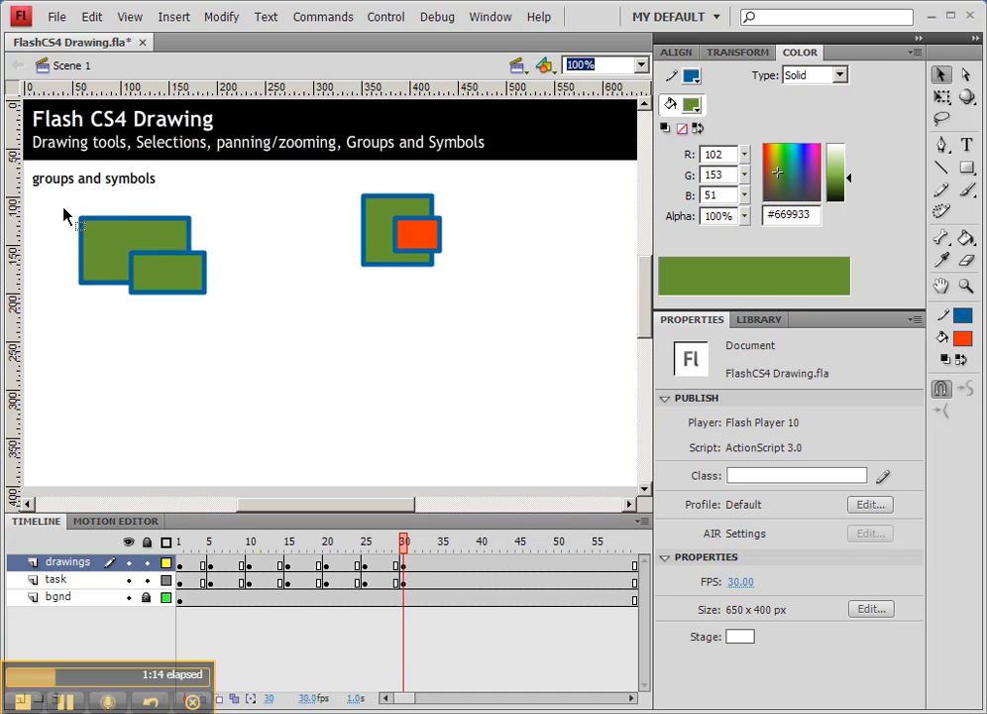
- Select both merged green rectangles with their outlines and group them
{"action": "left_click_drag", "start_coordinate": [63, 215], "coordinate": [252, 338]}
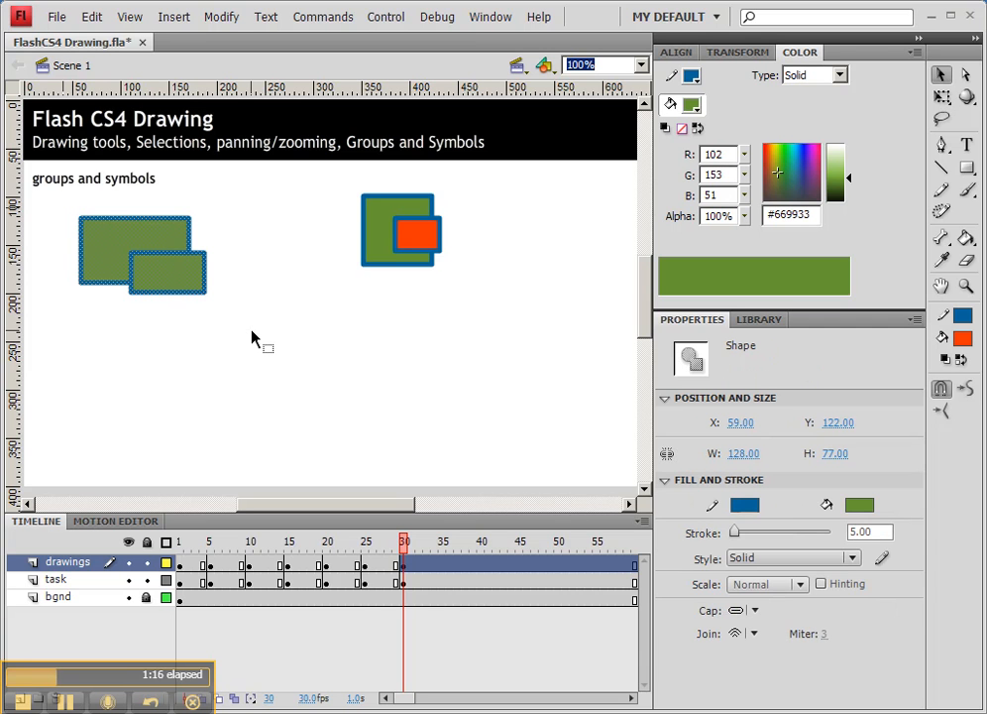
{"action": "right_click", "coordinate": [165, 279]}
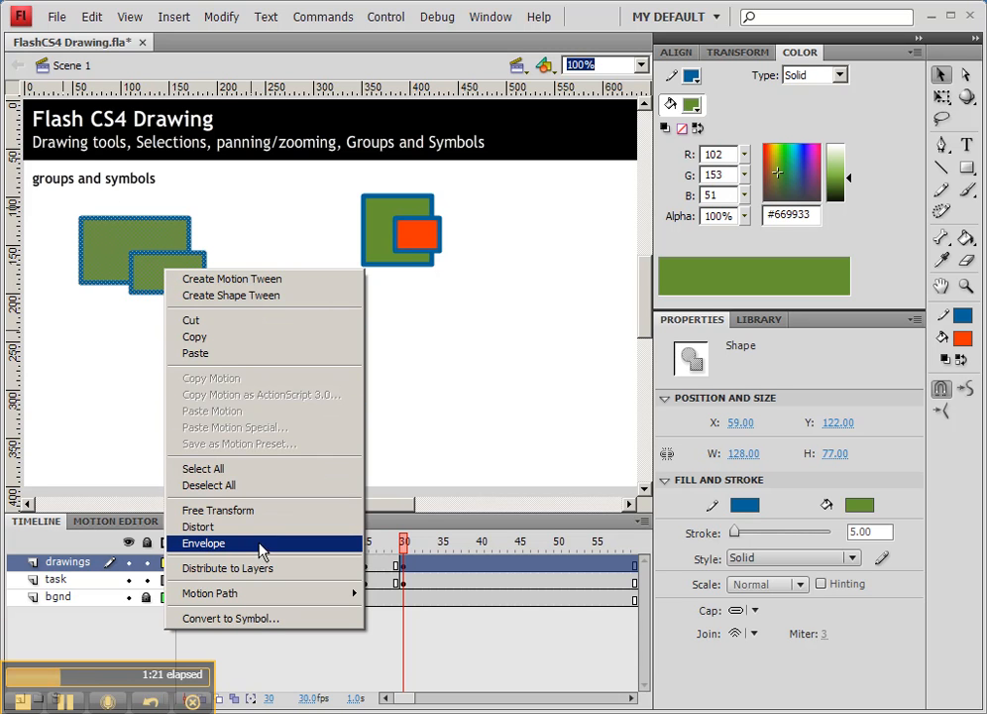
{"action": "left_click", "coordinate": [126, 254]}
{"action": "key", "text": "ctrl+g"}
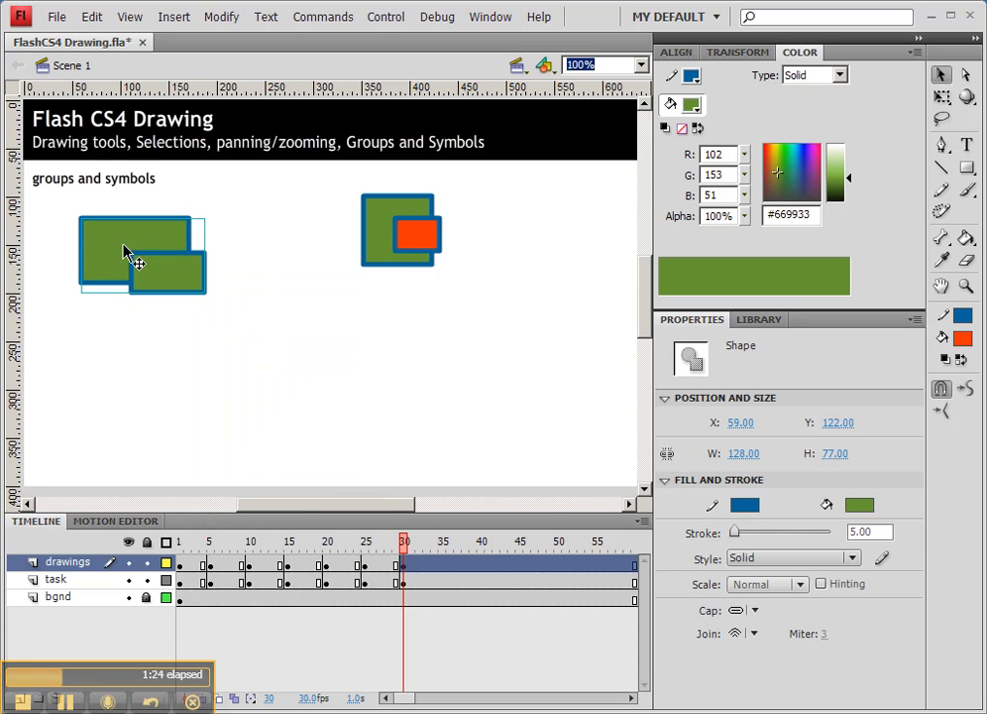
{"action": "left_click", "coordinate": [129, 18]}
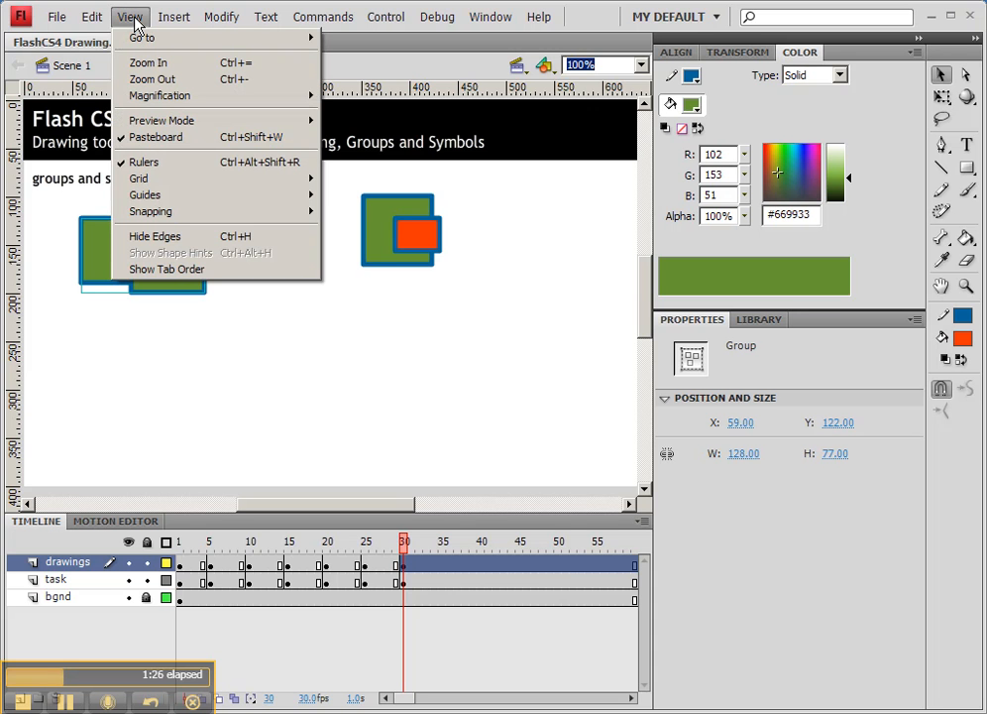
{"action": "left_click", "coordinate": [95, 19]}
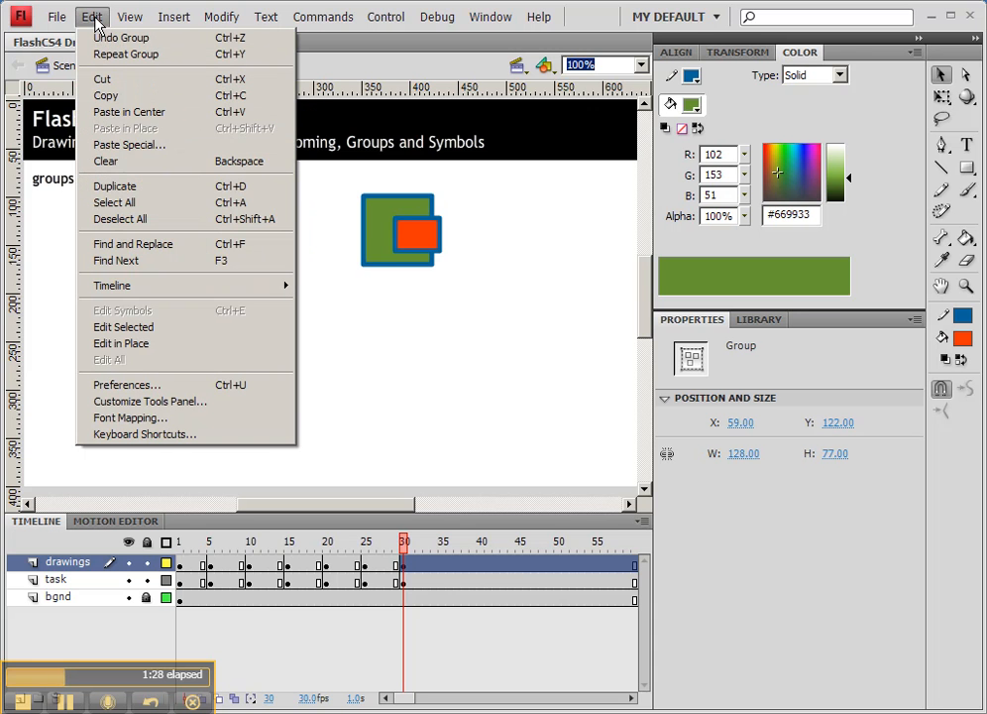
{"action": "mouse_move", "coordinate": [220, 18]}
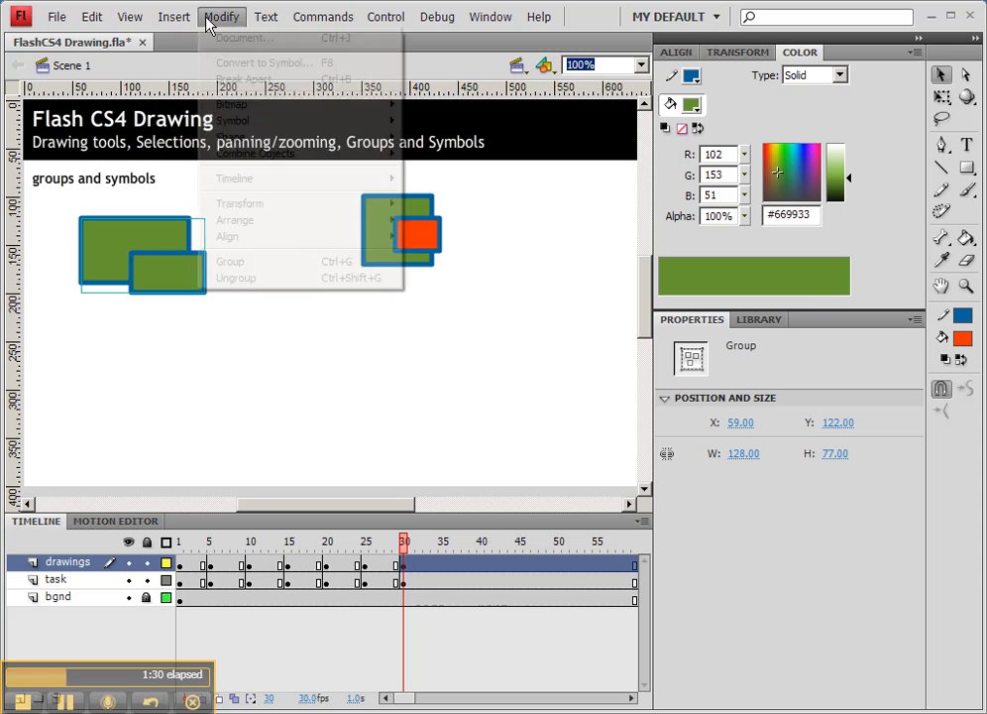
{"action": "left_click", "coordinate": [101, 268]}
- Move the orange rectangle to about X 389, Y 88, over the green square's upper right corner
{"action": "left_click", "coordinate": [416, 238]}
{"action": "left_click_drag", "start_coordinate": [416, 238], "coordinate": [437, 228]}
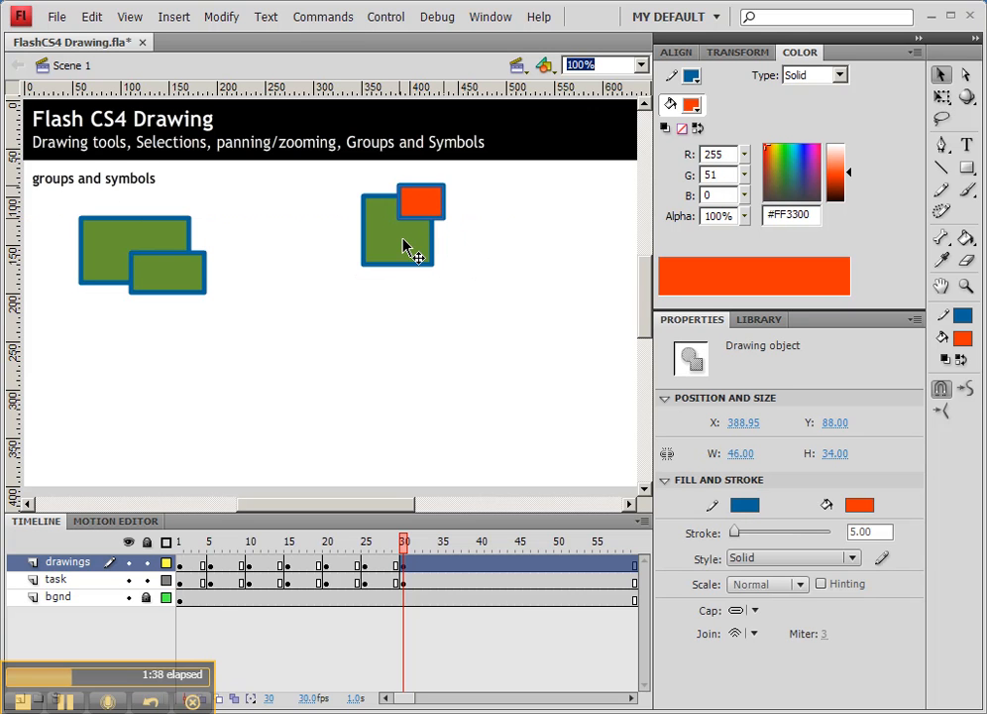
{"action": "left_click", "coordinate": [404, 247]}
{"action": "left_click", "coordinate": [402, 199]}
- Select the green square and the orange rectangle and group them
{"action": "left_click_drag", "start_coordinate": [344, 175], "coordinate": [511, 315]}
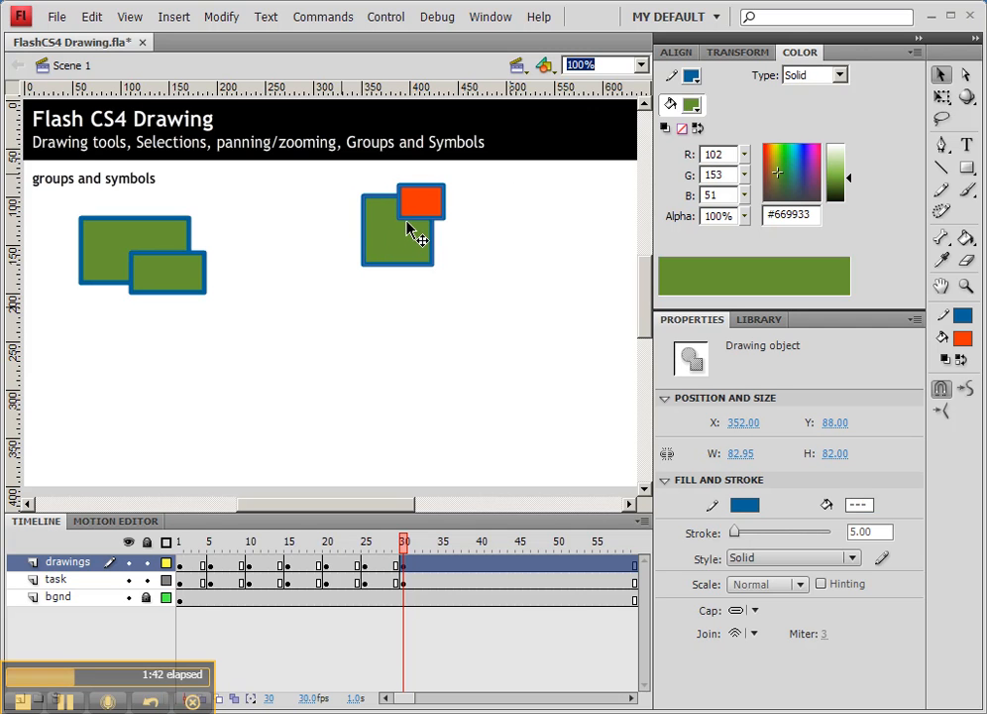
{"action": "left_click", "coordinate": [221, 17]}
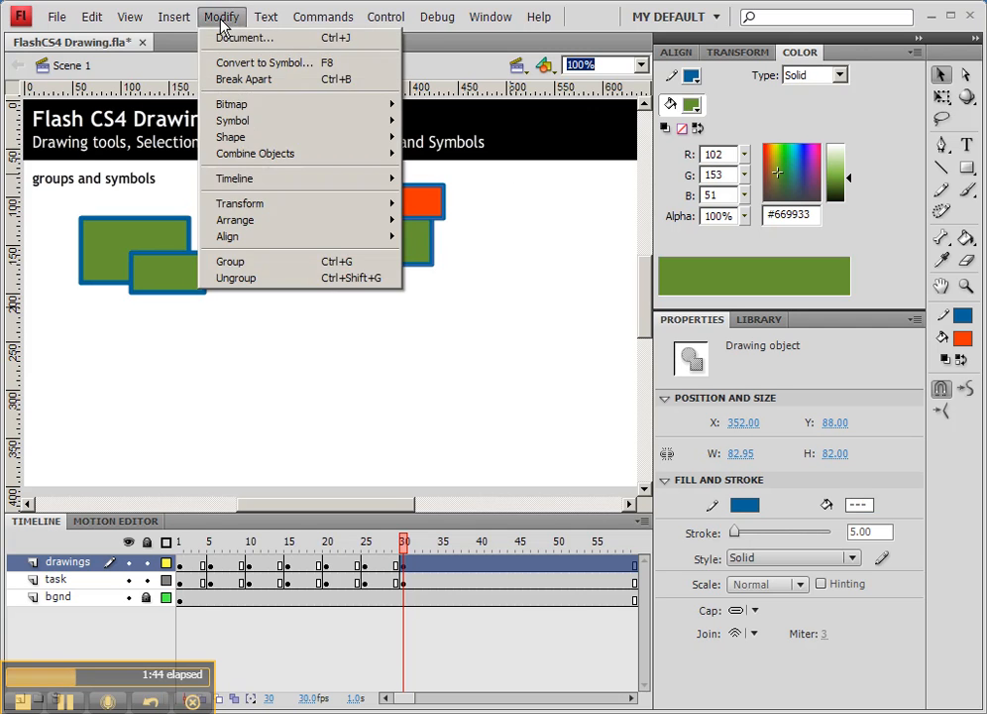
{"action": "left_click", "coordinate": [233, 261]}
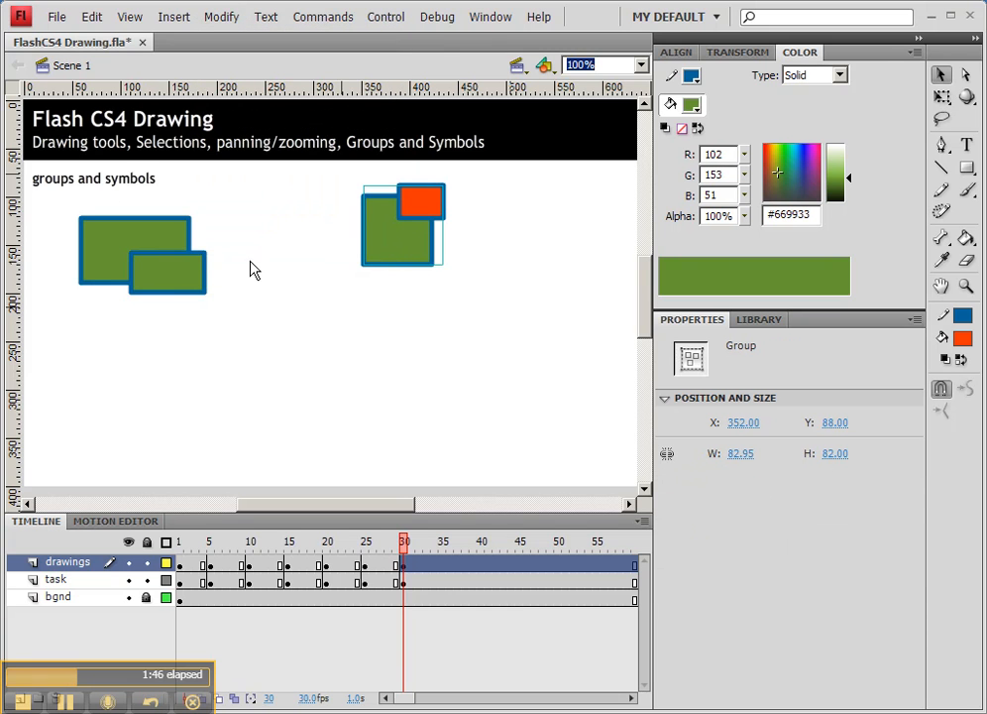
- Move the merged rectangles' group to about X 92, Y 134 and the green and orange group to about X 307, Y 119
{"action": "left_click", "coordinate": [172, 268]}
{"action": "left_click", "coordinate": [407, 220]}
{"action": "left_click", "coordinate": [163, 278]}
{"action": "left_click", "coordinate": [388, 223]}
{"action": "left_click", "coordinate": [123, 231]}
{"action": "left_click_drag", "start_coordinate": [148, 258], "coordinate": [191, 275]}
{"action": "left_click_drag", "start_coordinate": [405, 218], "coordinate": [367, 250]}
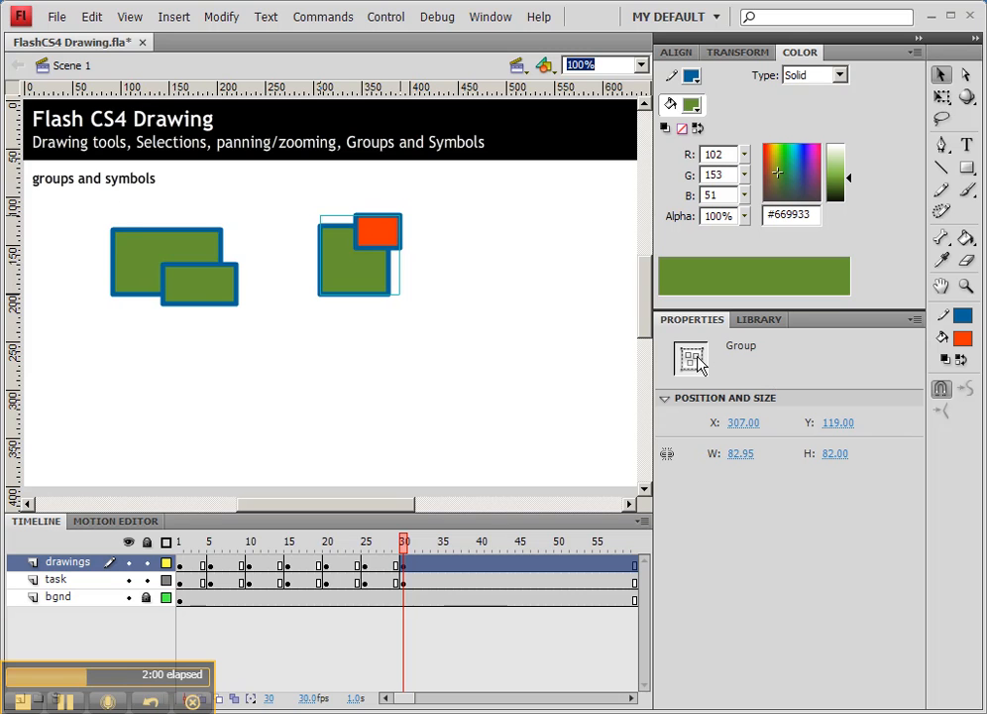
{"action": "left_click", "coordinate": [118, 243]}
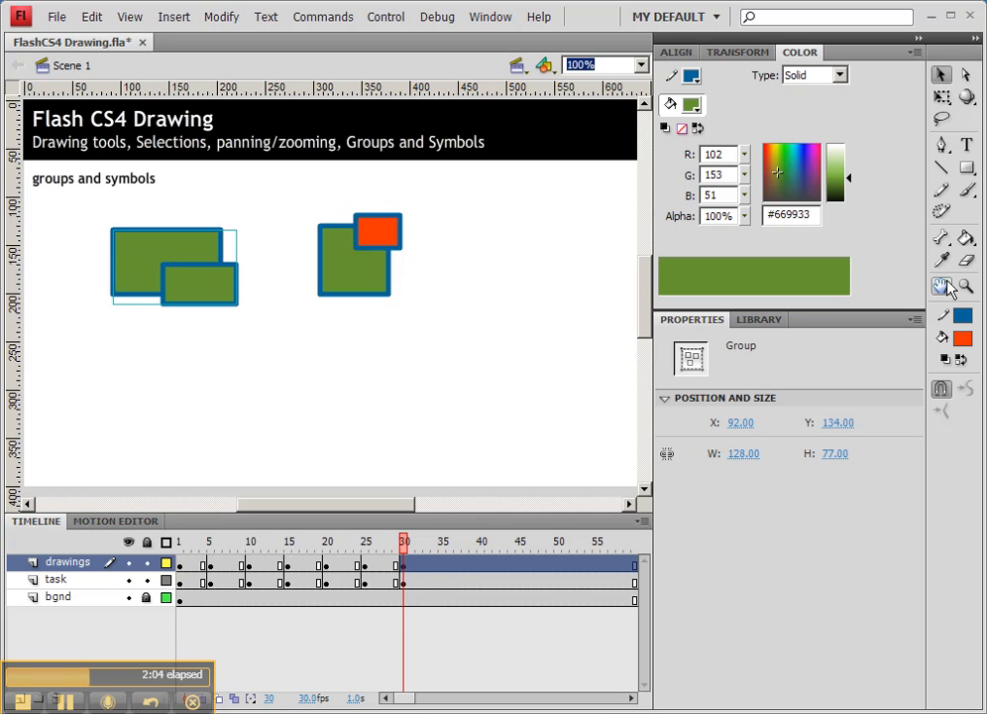
{"action": "left_click", "coordinate": [965, 242]}
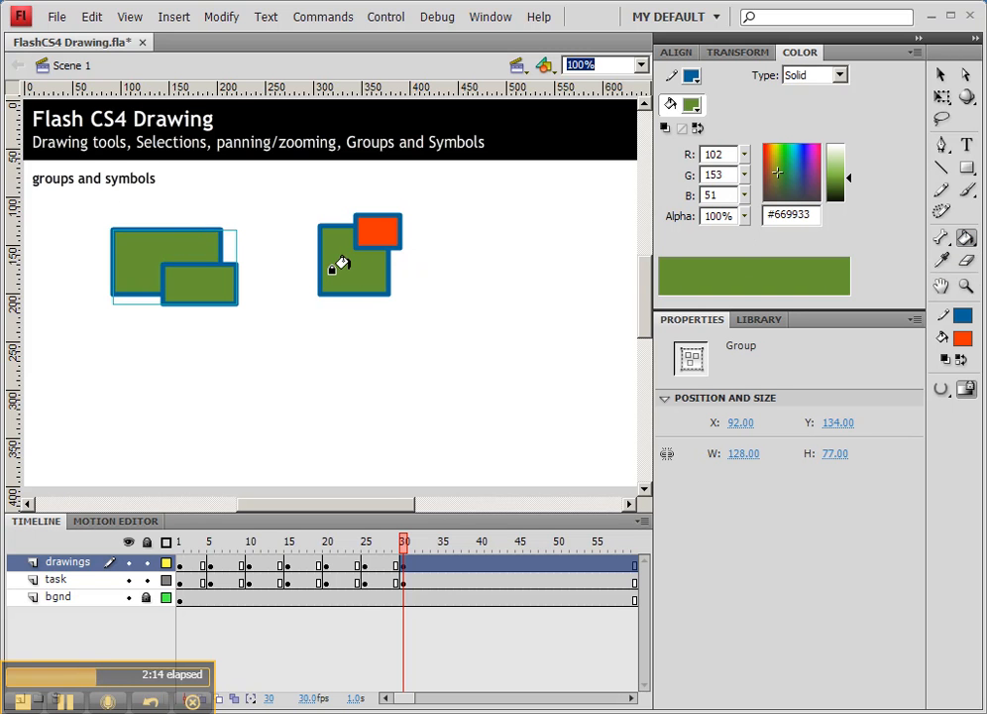
{"action": "left_click", "coordinate": [942, 80]}
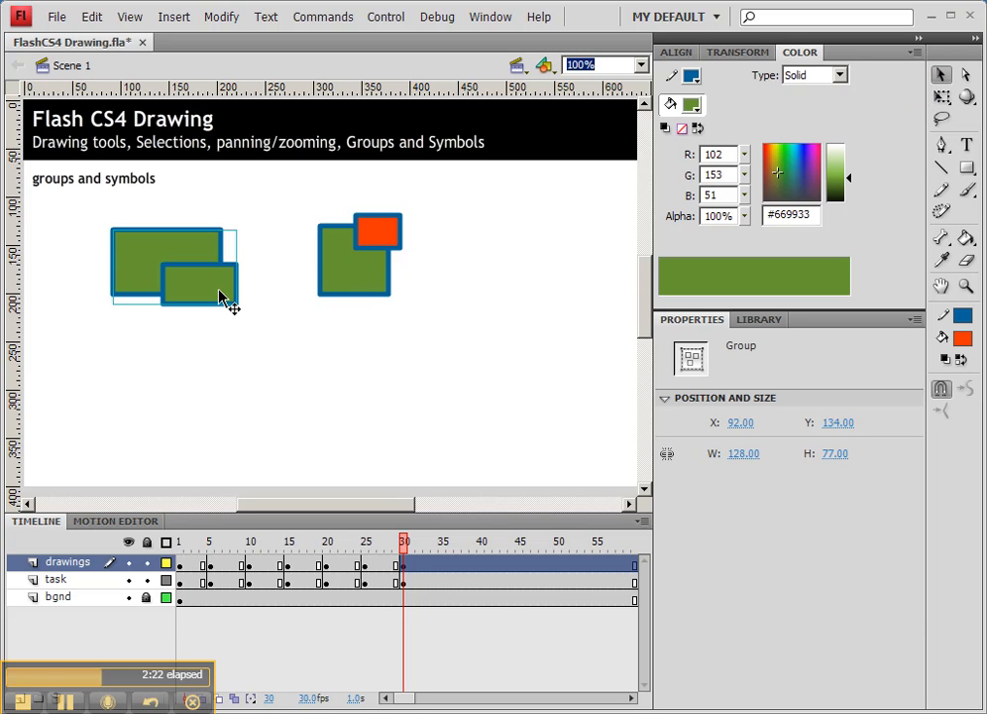
- Move the green and orange group to about X 395, Y 109, and examine its contents in group editing mode
{"action": "left_click_drag", "start_coordinate": [379, 243], "coordinate": [465, 238]}
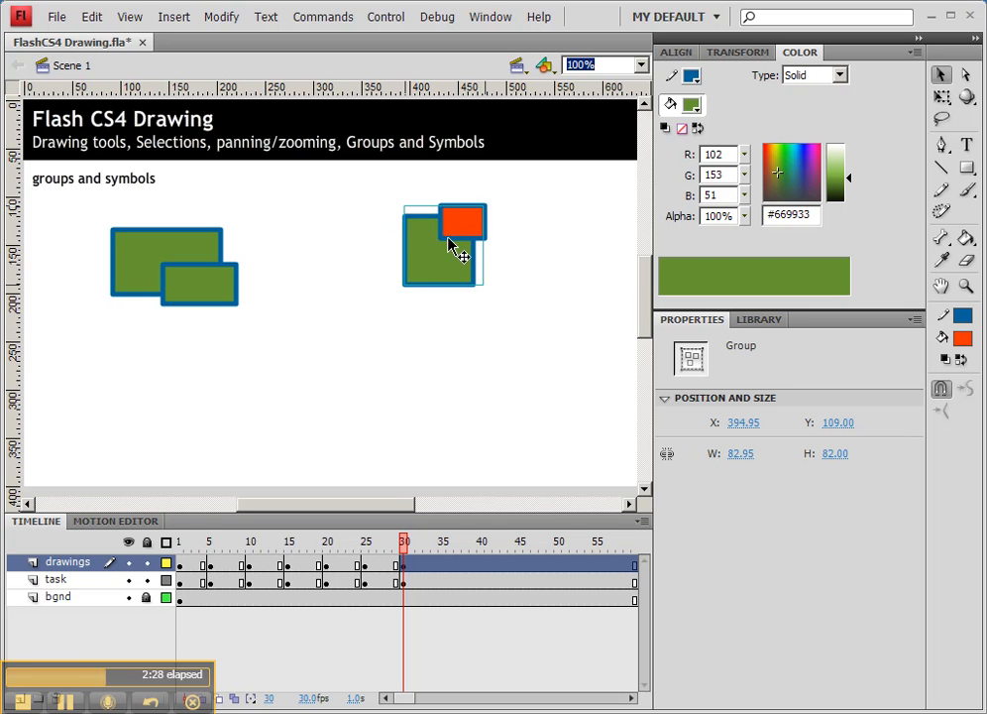
{"action": "double_click", "coordinate": [443, 266]}
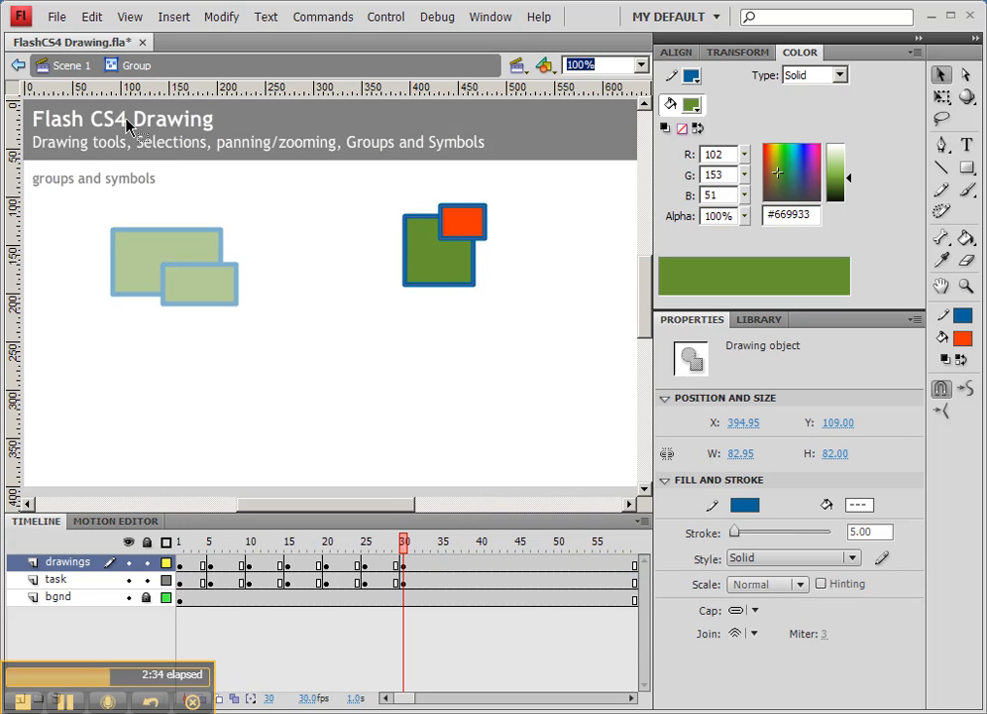
{"action": "left_click_drag", "start_coordinate": [347, 183], "coordinate": [551, 366]}
{"action": "left_click", "coordinate": [71, 66]}
- Open the green and orange group for editing and lighten the fill of both objects to about #89C44D
{"action": "double_click", "coordinate": [458, 265]}
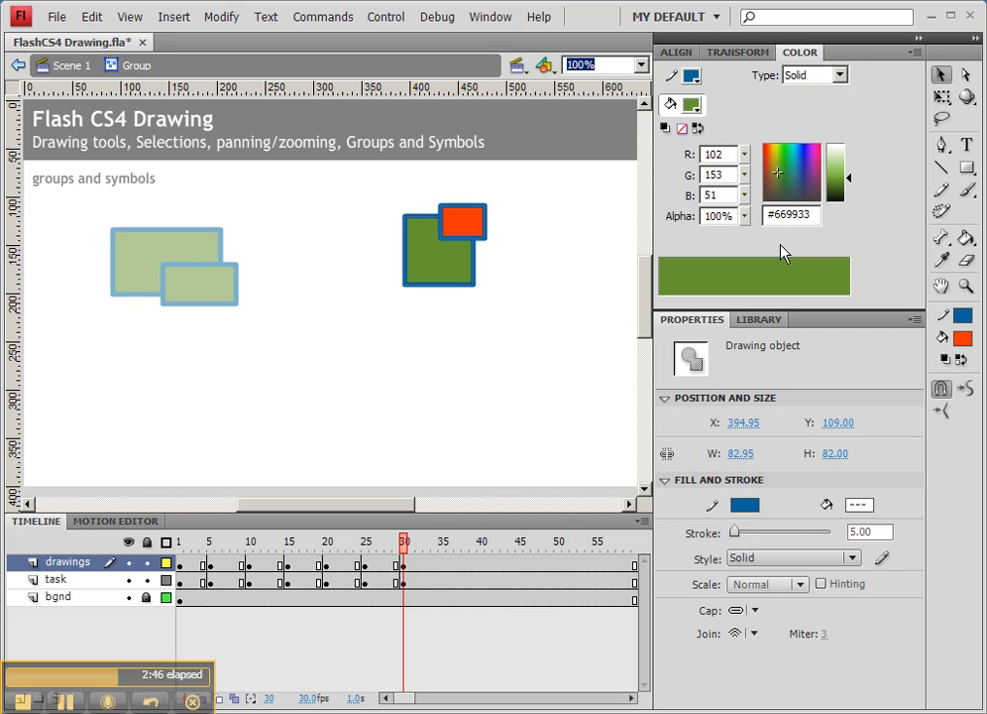
{"action": "left_click", "coordinate": [837, 161]}
{"action": "left_click_drag", "start_coordinate": [840, 161], "coordinate": [839, 170]}
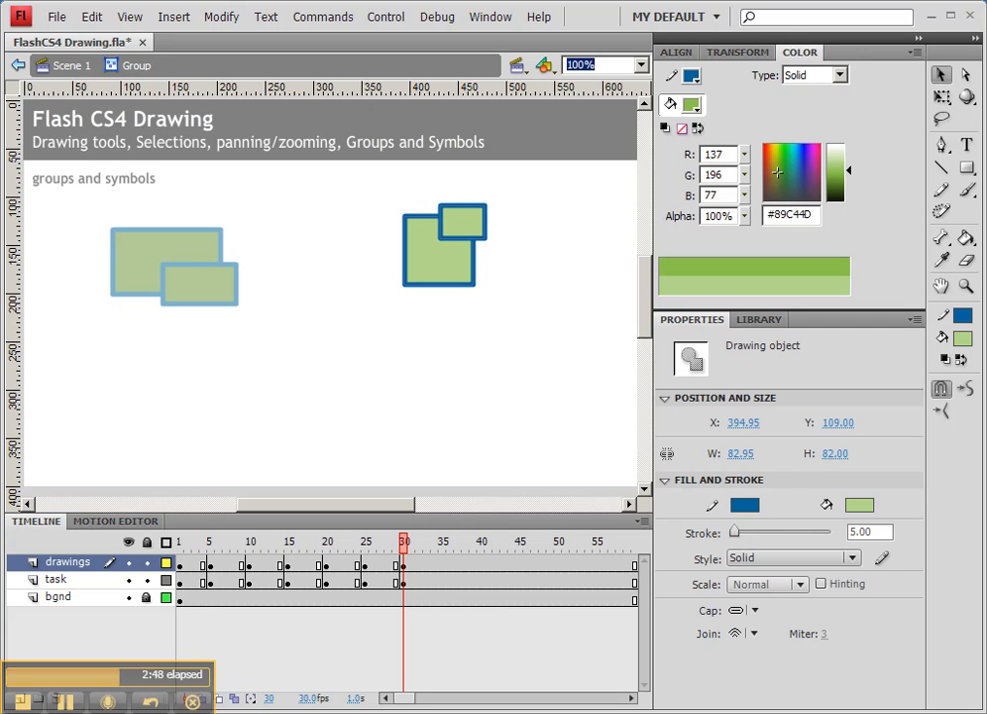
- Change only the small upper rectangle's fill to yellow-green #B9ED3D inside the group
{"action": "left_click", "coordinate": [523, 250]}
{"action": "left_click", "coordinate": [484, 228]}
{"action": "left_click", "coordinate": [490, 229]}
{"action": "left_click", "coordinate": [482, 226]}
{"action": "mouse_move", "coordinate": [846, 177]}
{"action": "left_mouse_down"}
{"action": "mouse_move", "coordinate": [845, 161]}
{"action": "mouse_move", "coordinate": [846, 181]}
{"action": "left_mouse_up"}
{"action": "left_click_drag", "start_coordinate": [775, 183], "coordinate": [776, 153]}
{"action": "left_click_drag", "start_coordinate": [841, 180], "coordinate": [842, 167]}
{"action": "left_click", "coordinate": [545, 267]}
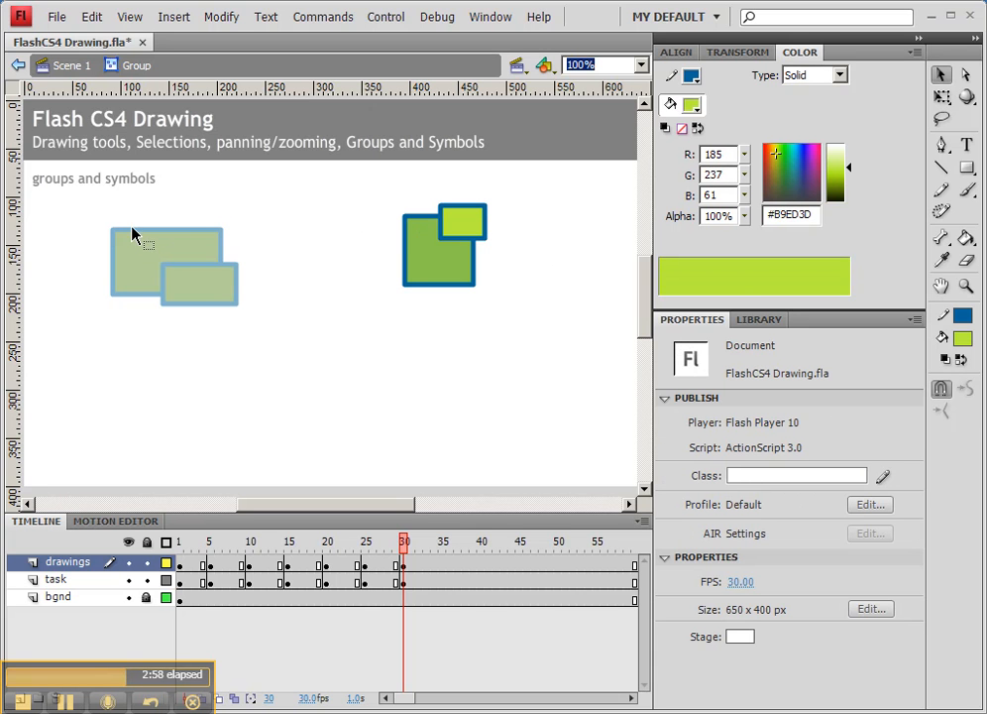
- Return to Scene 1 and move the recoloured group slightly to the right and down
{"action": "left_click", "coordinate": [68, 73]}
{"action": "left_click", "coordinate": [339, 270]}
{"action": "left_click_drag", "start_coordinate": [463, 259], "coordinate": [513, 270]}
{"action": "left_click", "coordinate": [469, 367]}
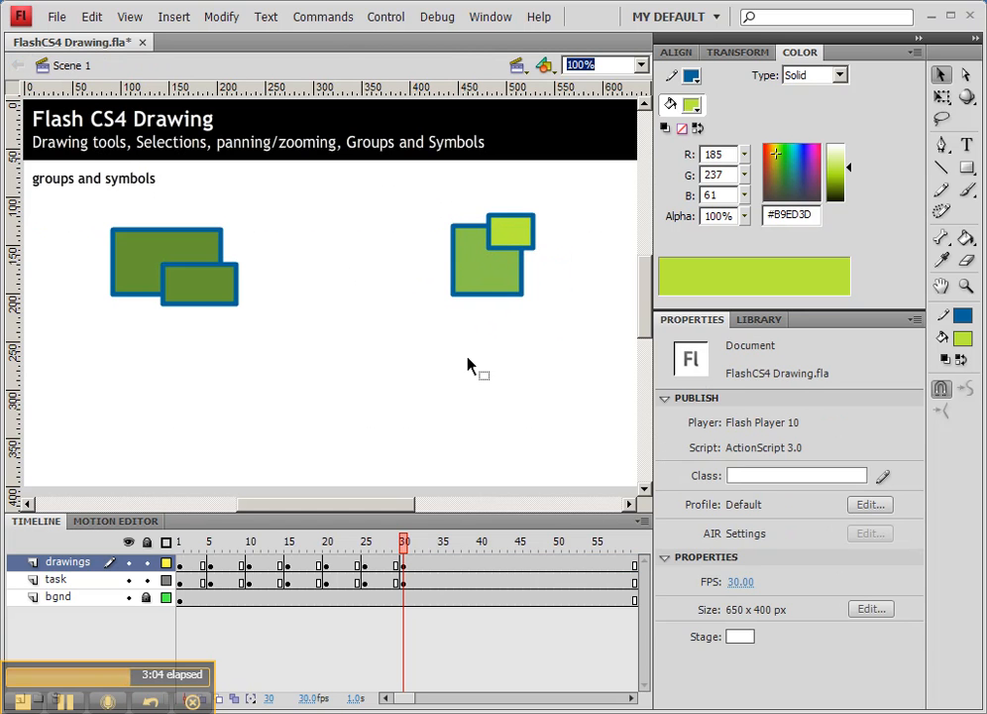
- Open the merged rectangles' group for editing and select the smaller rectangle's fill
{"action": "left_click_drag", "start_coordinate": [177, 283], "coordinate": [178, 285]}
{"action": "double_click", "coordinate": [179, 285]}
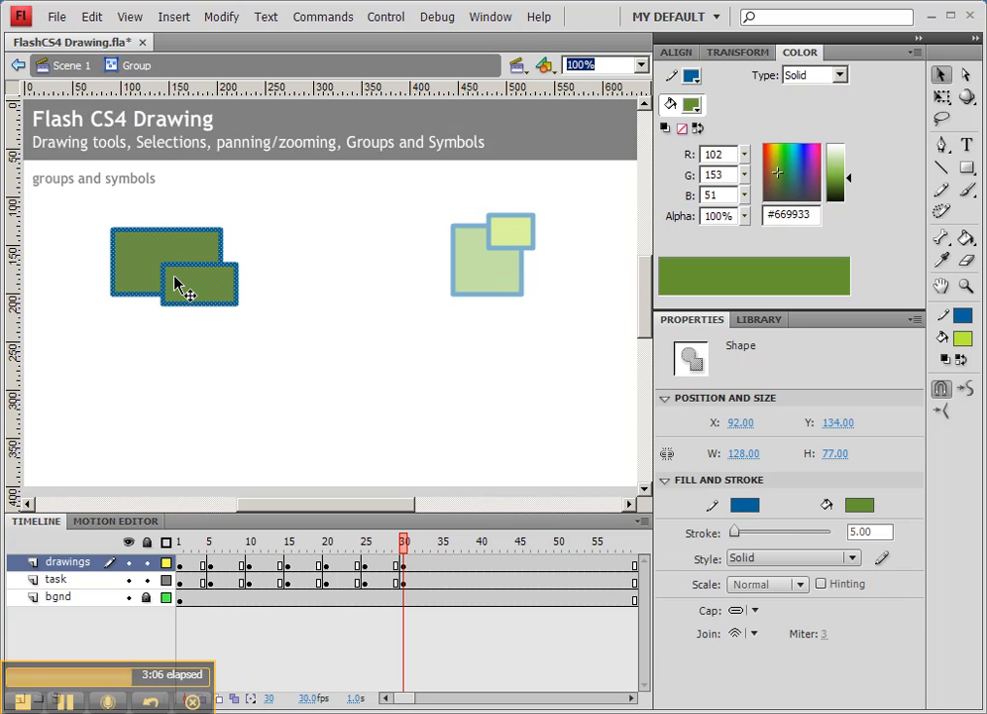
{"action": "left_click", "coordinate": [266, 304]}
{"action": "left_click", "coordinate": [208, 298]}
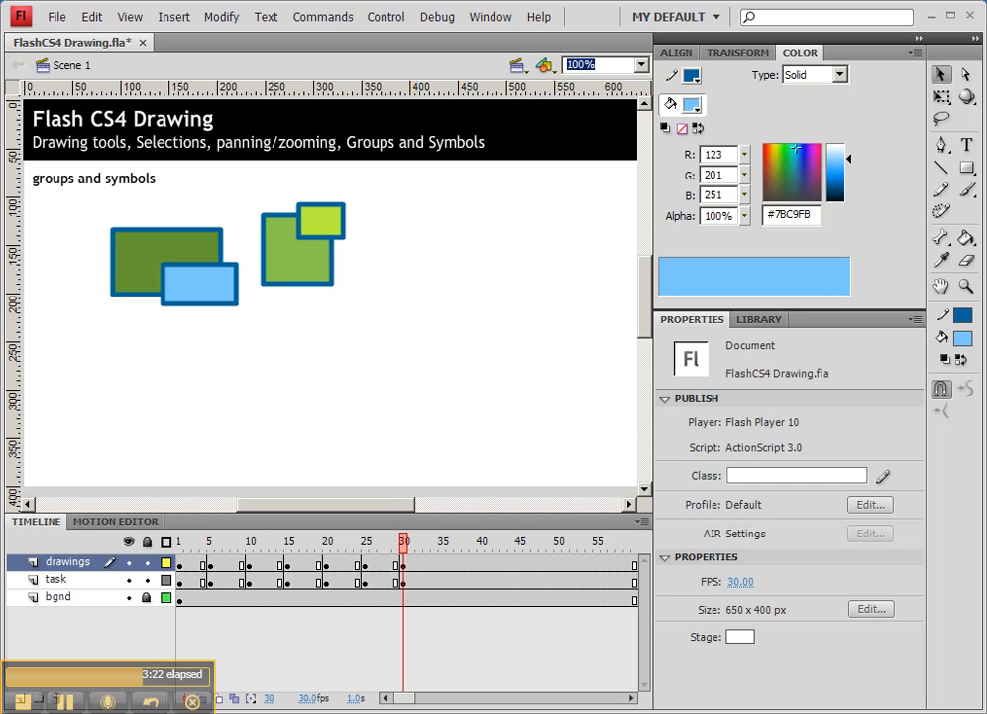
- Draw a rectangle about 110 × 85 px beside the groups and a small square about 29 × 29 px inside it
{"action": "left_click", "coordinate": [968, 168]}
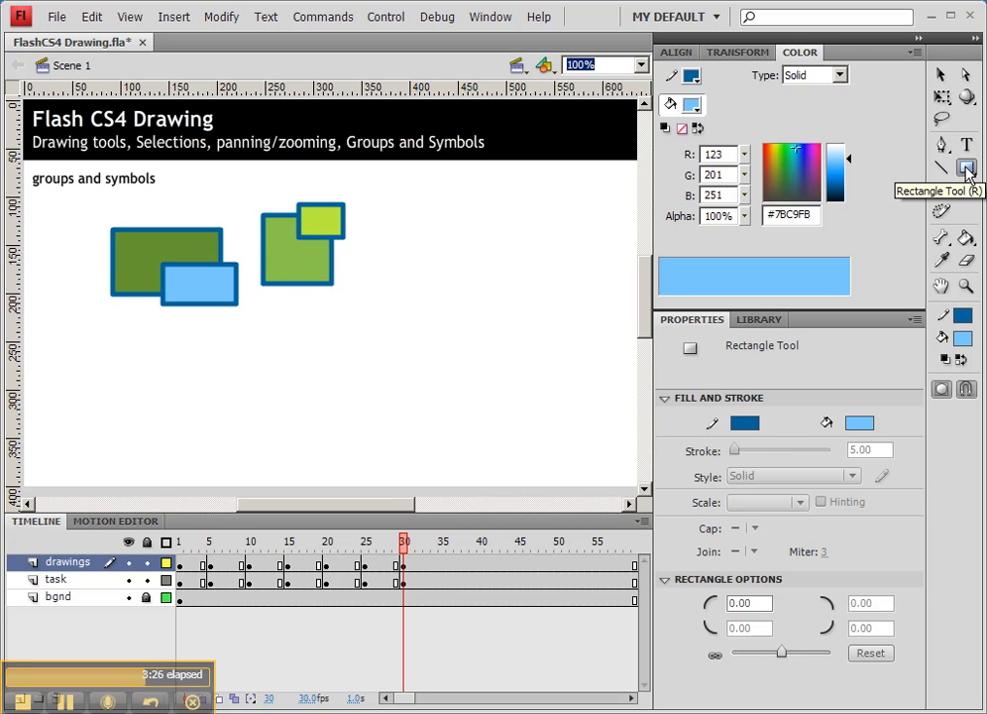
{"action": "left_click_drag", "start_coordinate": [406, 214], "coordinate": [514, 297]}
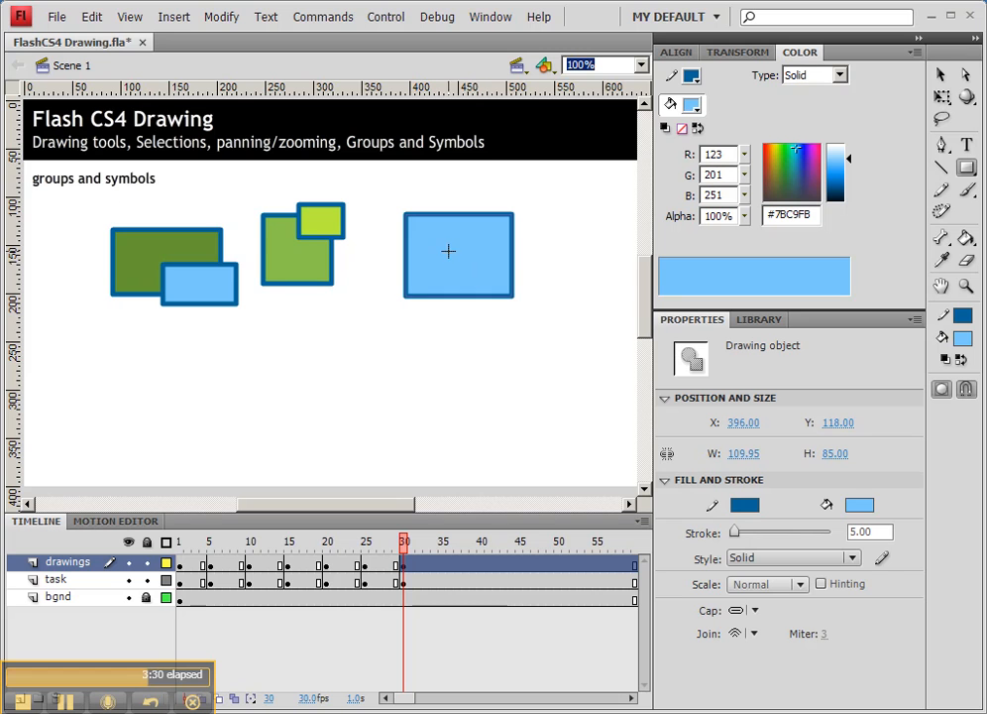
{"action": "left_click_drag", "start_coordinate": [452, 236], "coordinate": [481, 264]}
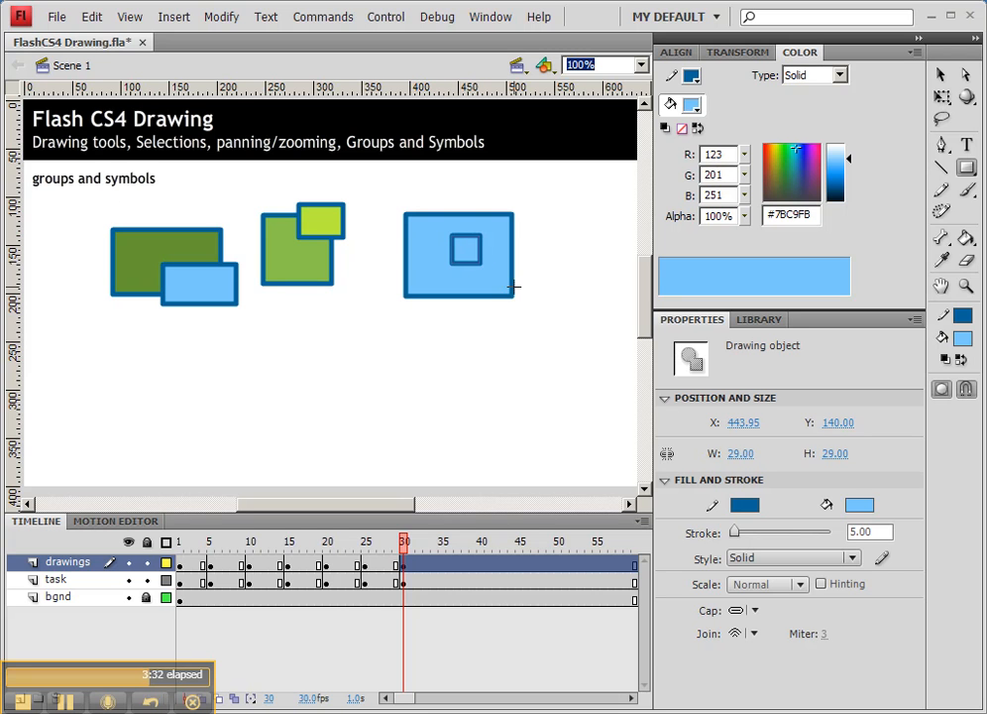
- Lighten the fill of the small inner square to about #DEF2FE and deselect it
{"action": "left_click", "coordinate": [941, 74]}
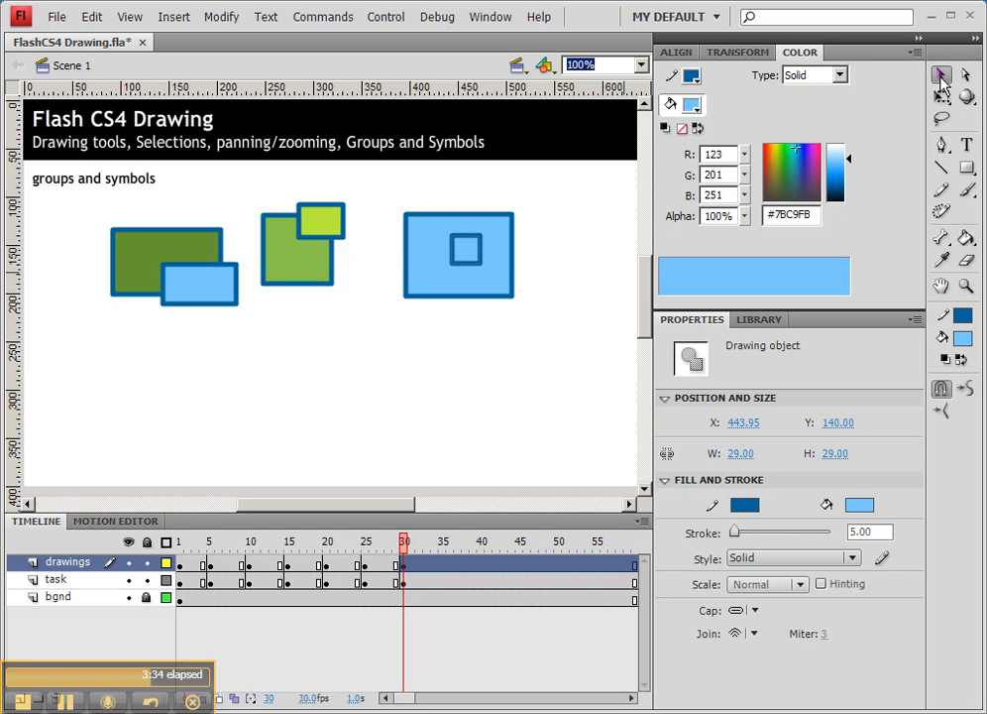
{"action": "left_click_drag", "start_coordinate": [848, 159], "coordinate": [845, 150]}
{"action": "left_click", "coordinate": [557, 229]}
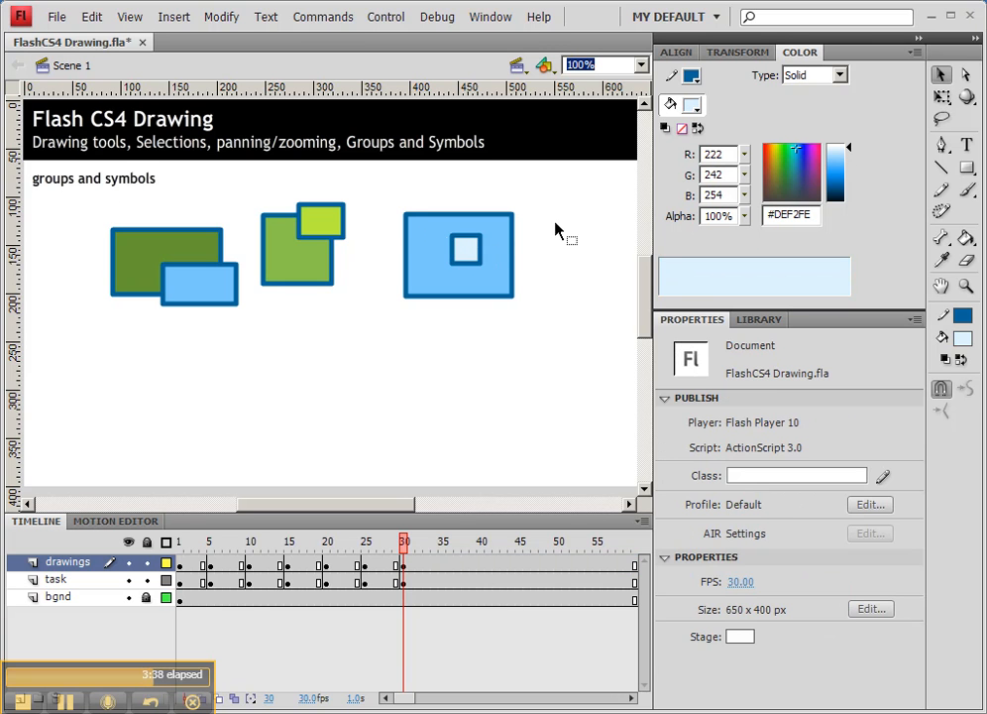
- Select the new rectangle together with its inner square and change both strokes to orange-red
{"action": "left_click_drag", "start_coordinate": [398, 197], "coordinate": [506, 322]}
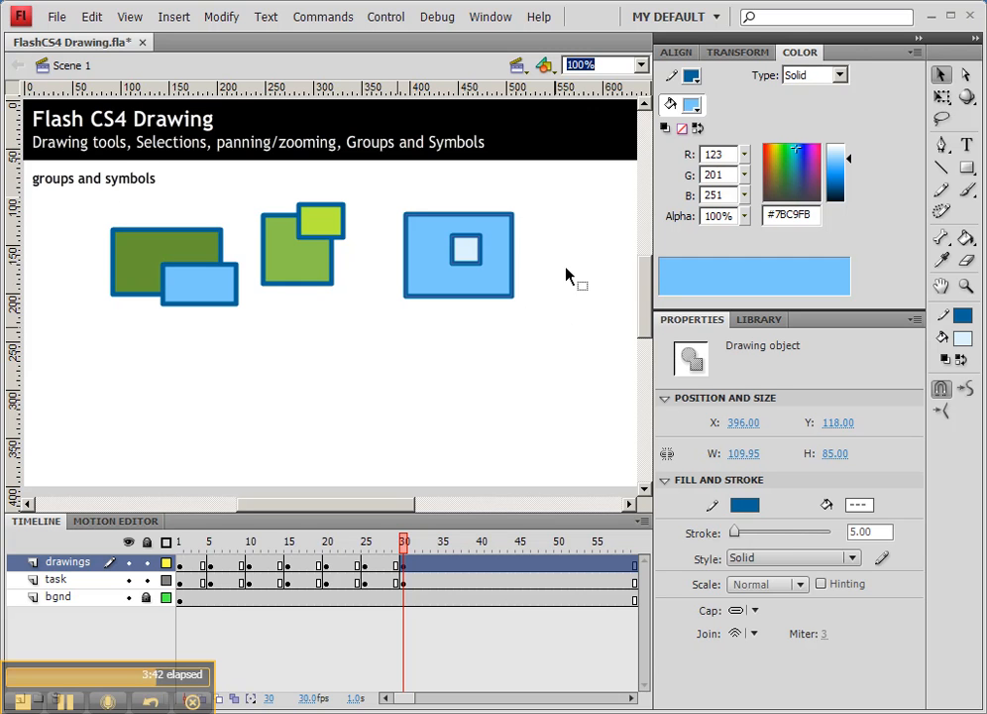
{"action": "left_click", "coordinate": [749, 505]}
{"action": "left_click", "coordinate": [831, 394]}
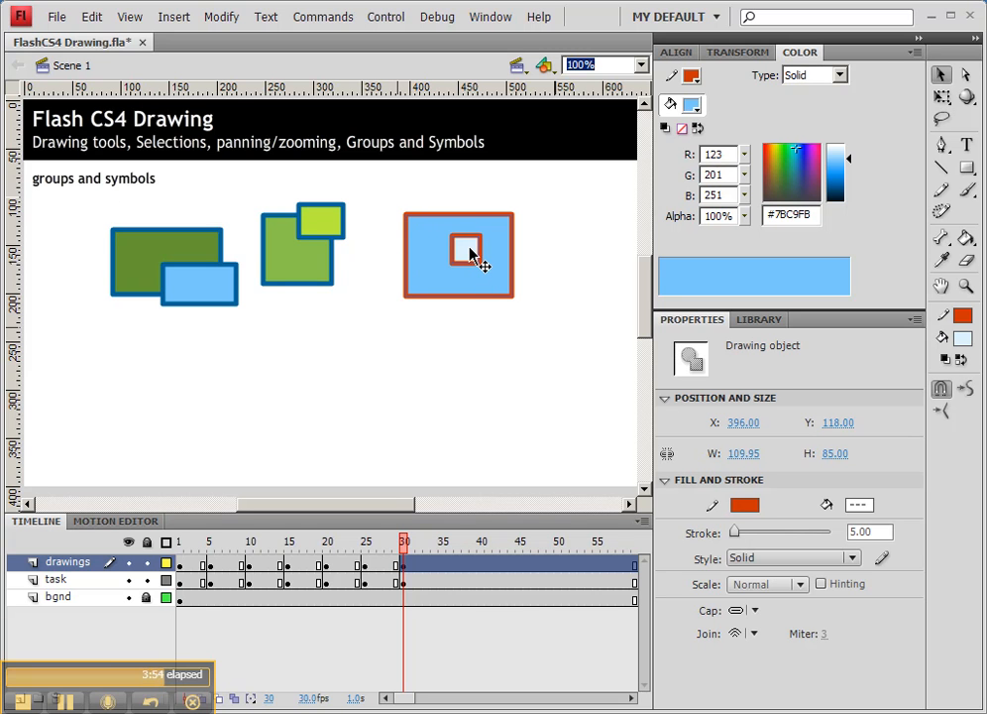
- Convert the two selected objects into a Movie Clip symbol named "test box"
{"action": "key", "text": "F8"}
{"action": "left_click", "coordinate": [470, 175]}
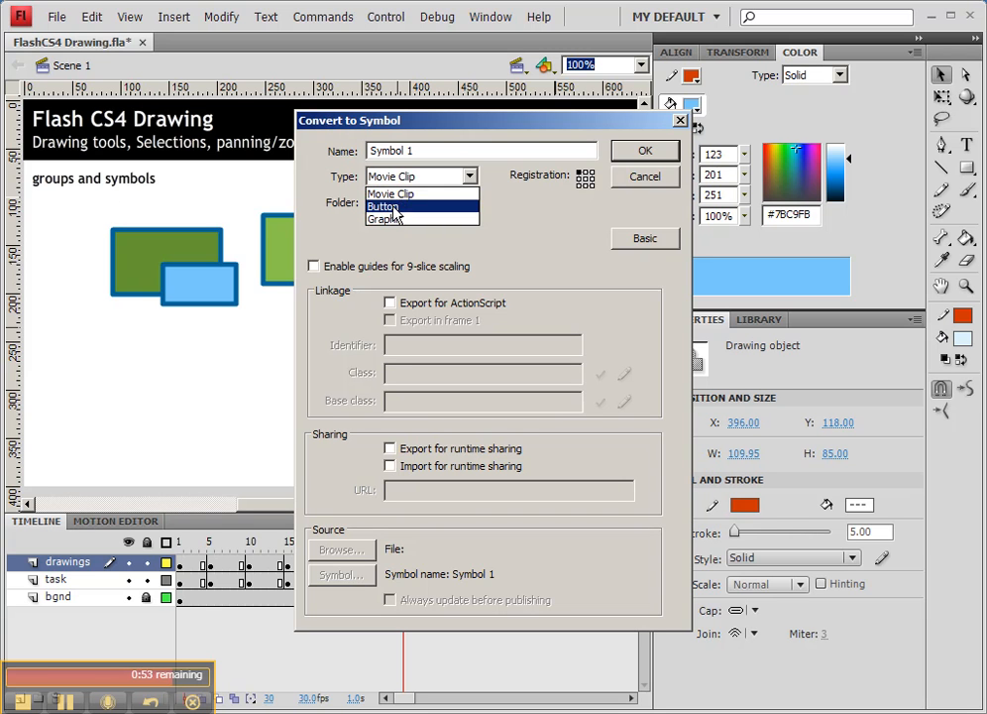
{"action": "left_click", "coordinate": [392, 194]}
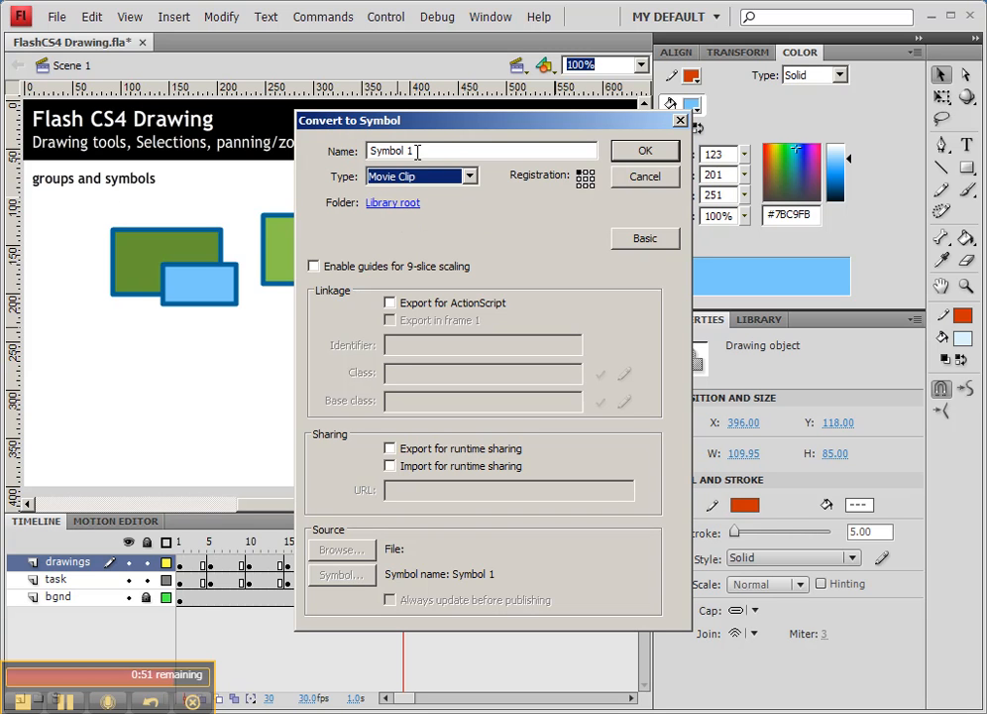
{"action": "double_click", "coordinate": [426, 150]}
{"action": "left_click_drag", "start_coordinate": [437, 127], "coordinate": [445, 308]}
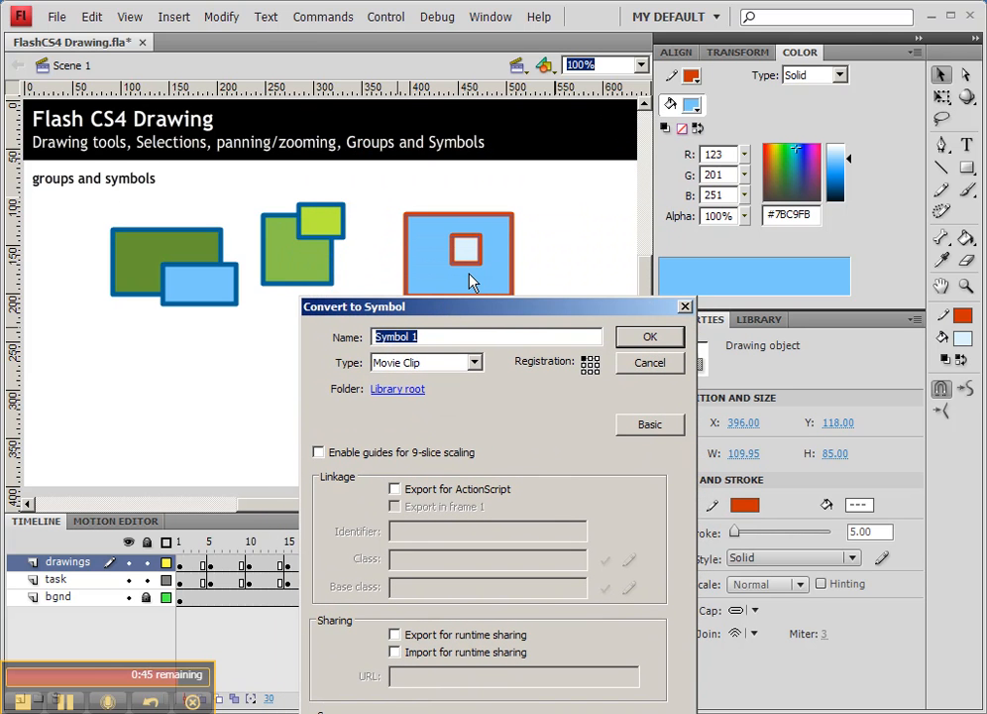
{"action": "type", "text": "test sy"}
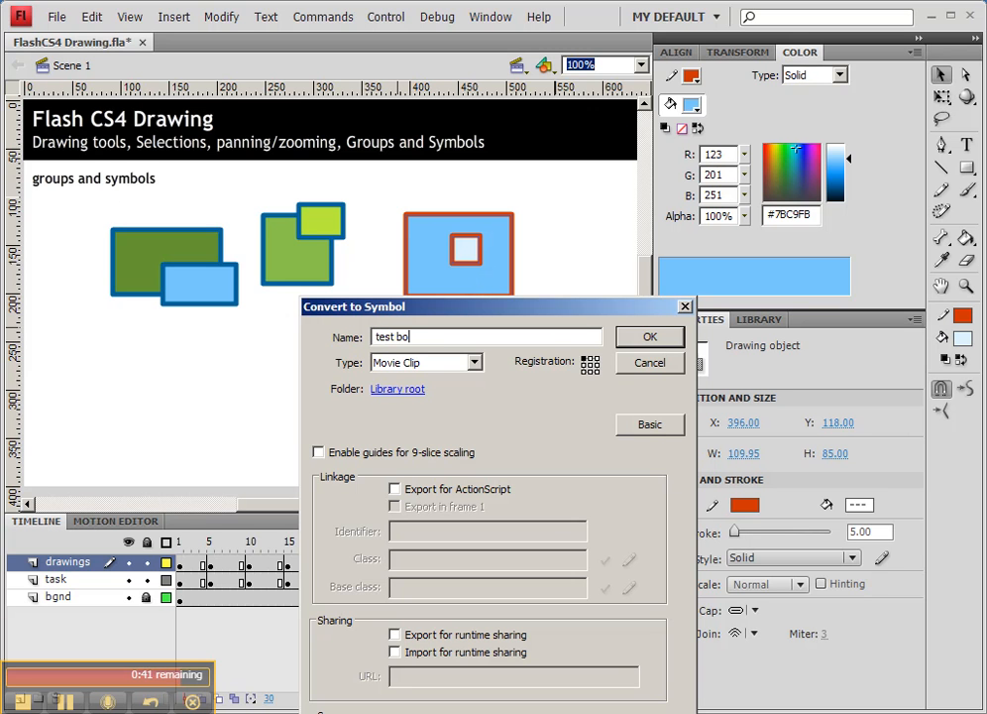
{"action": "key", "text": "Return"}
- Move the test box instance slightly left and down, and place two more instances from the library side by side below it
{"action": "left_click_drag", "start_coordinate": [482, 283], "coordinate": [451, 286]}
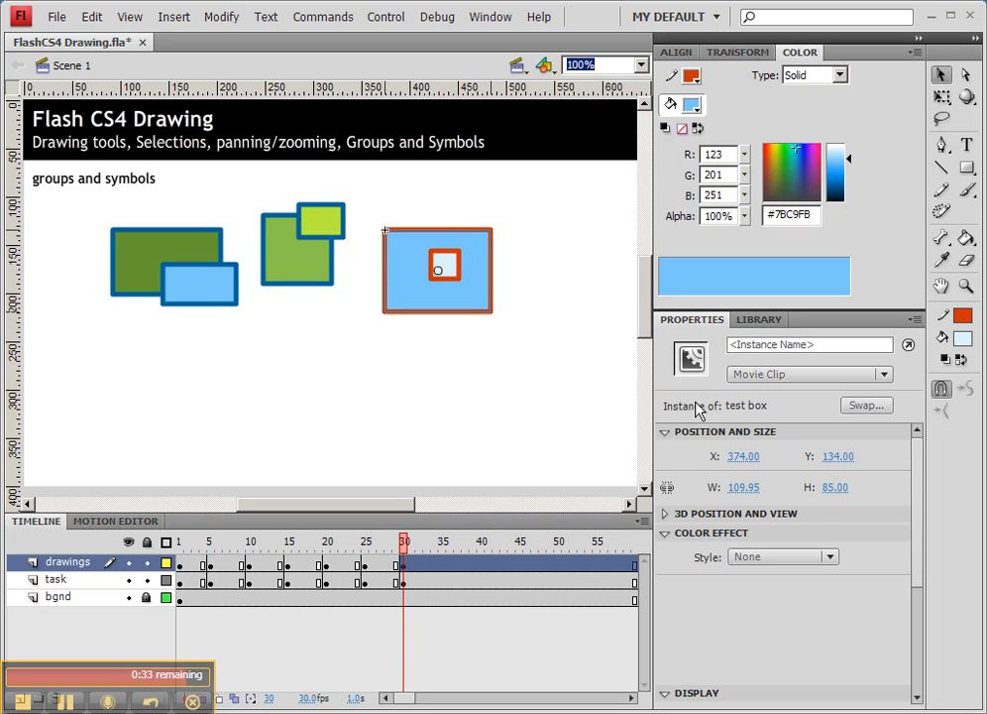
{"action": "left_click", "coordinate": [763, 318]}
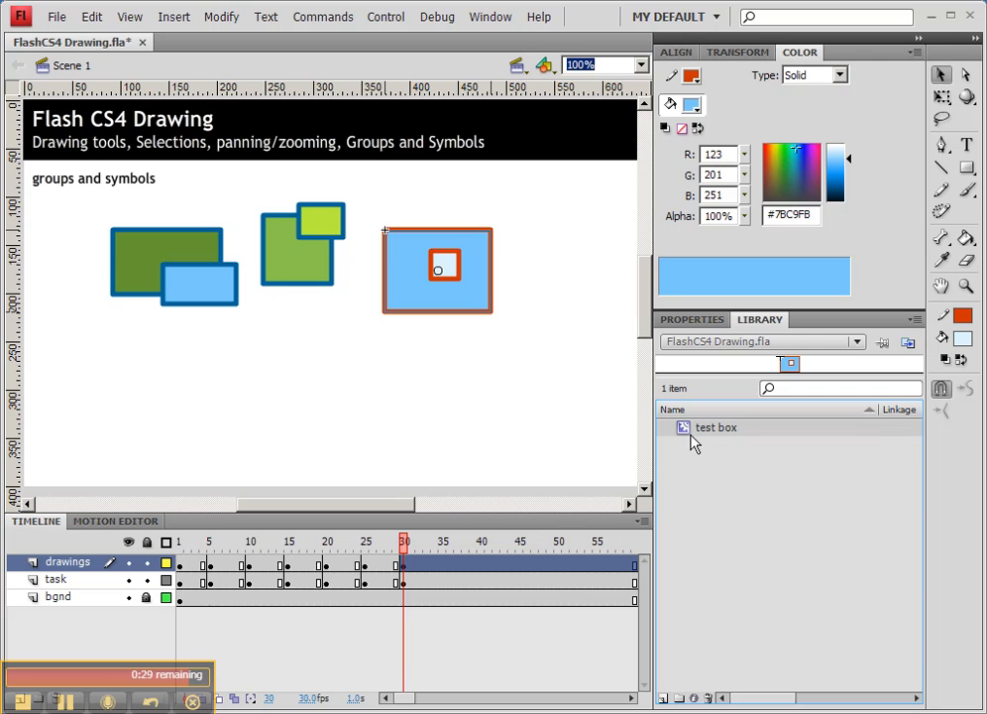
{"action": "left_click_drag", "start_coordinate": [684, 436], "coordinate": [404, 392]}
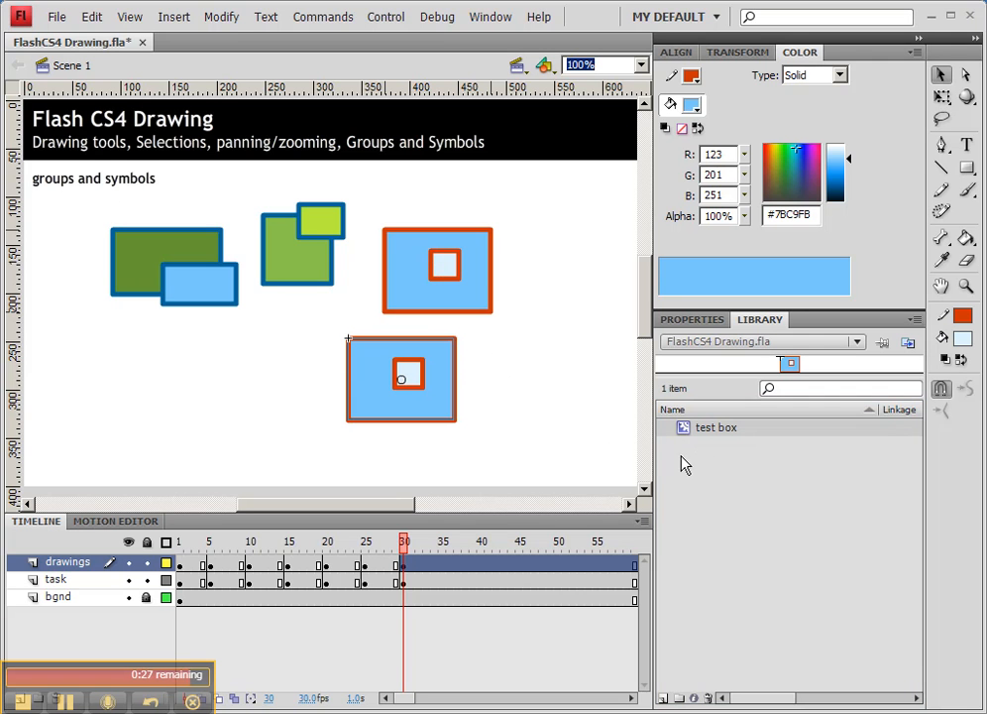
{"action": "left_click_drag", "start_coordinate": [689, 436], "coordinate": [544, 400]}
{"action": "left_click_drag", "start_coordinate": [444, 407], "coordinate": [390, 415]}
- Edit the test box symbol in place from the upper instance, darken both objects' fill to about #0675BD, and return to Scene 1
{"action": "left_click", "coordinate": [488, 309]}
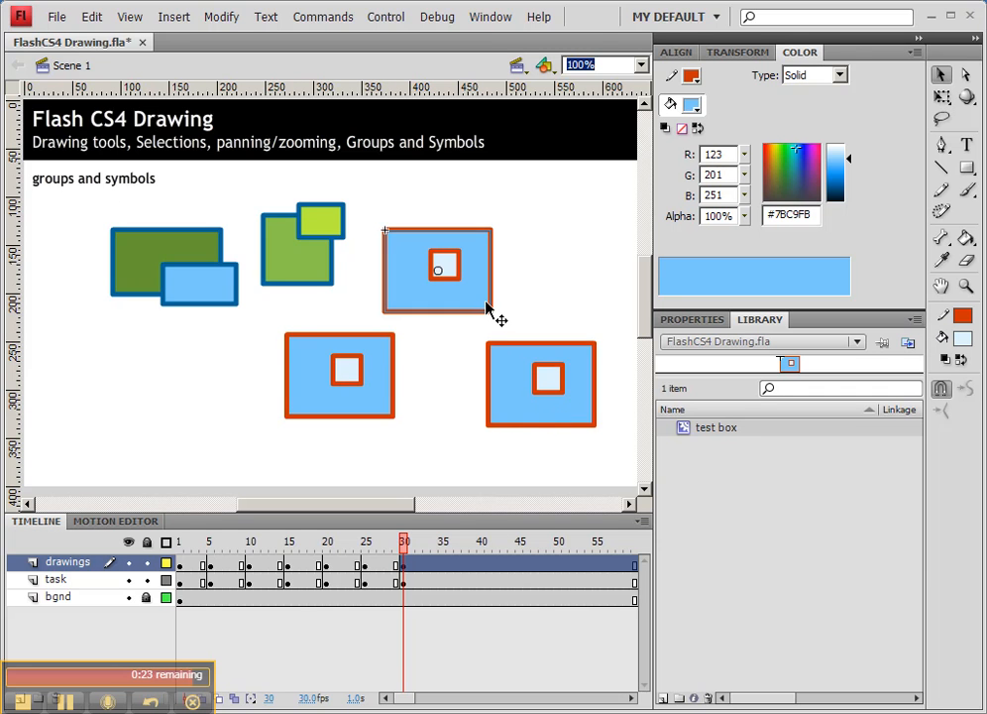
{"action": "double_click", "coordinate": [488, 310]}
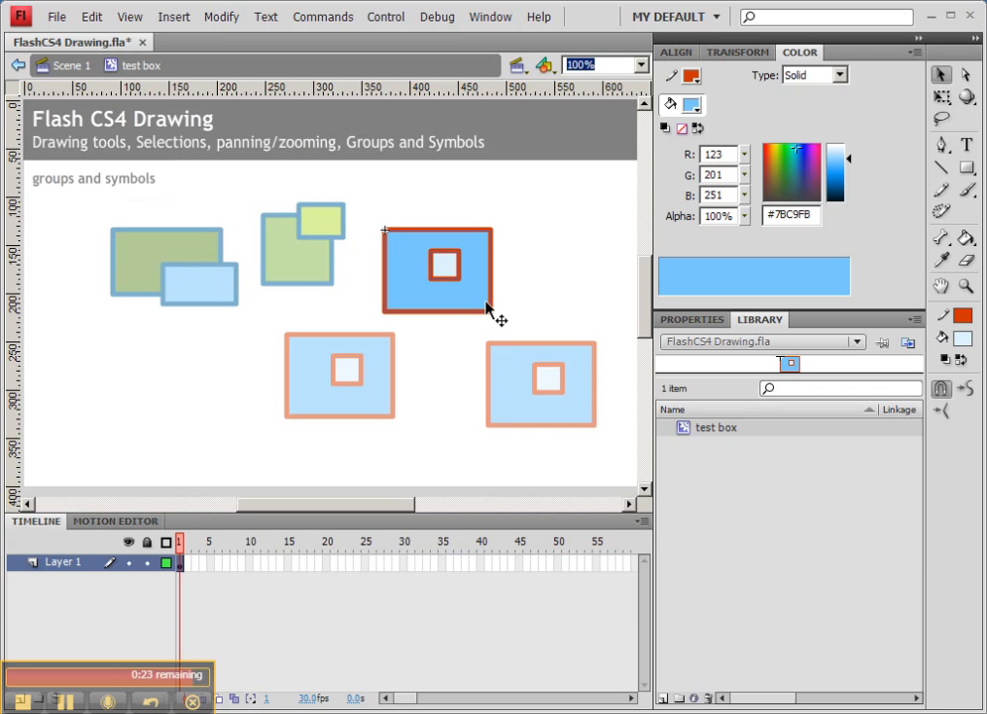
{"action": "left_click_drag", "start_coordinate": [838, 170], "coordinate": [838, 178]}
{"action": "double_click", "coordinate": [593, 250]}
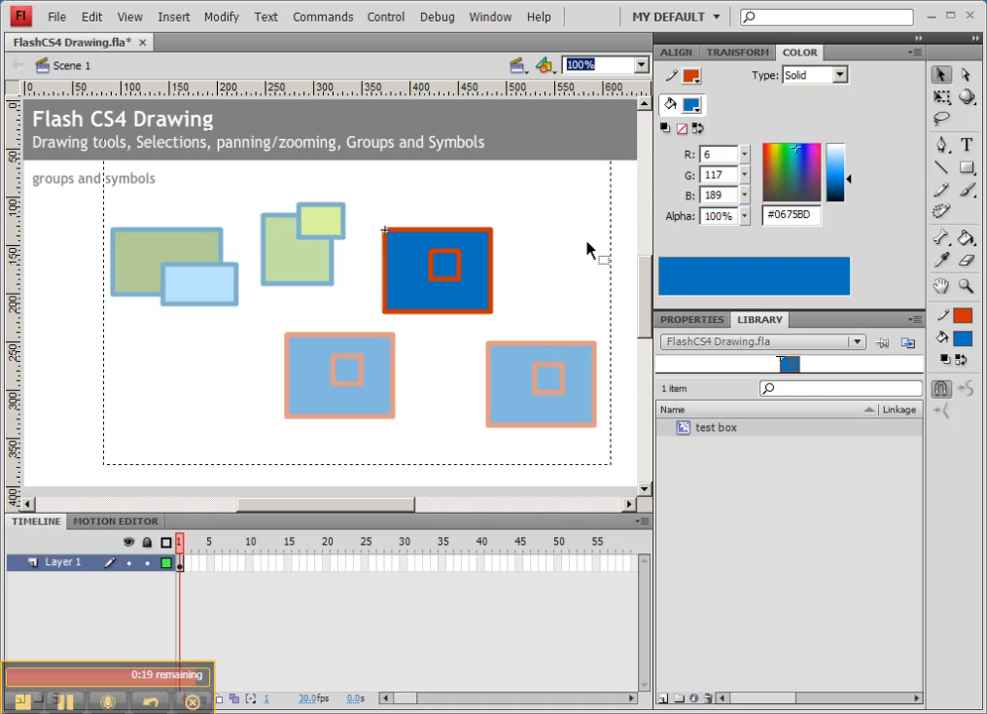
- Reopen the test box symbol, lighten only the small inner square's fill to about #5ABBFA, and return to Scene 1
{"action": "double_click", "coordinate": [451, 273]}
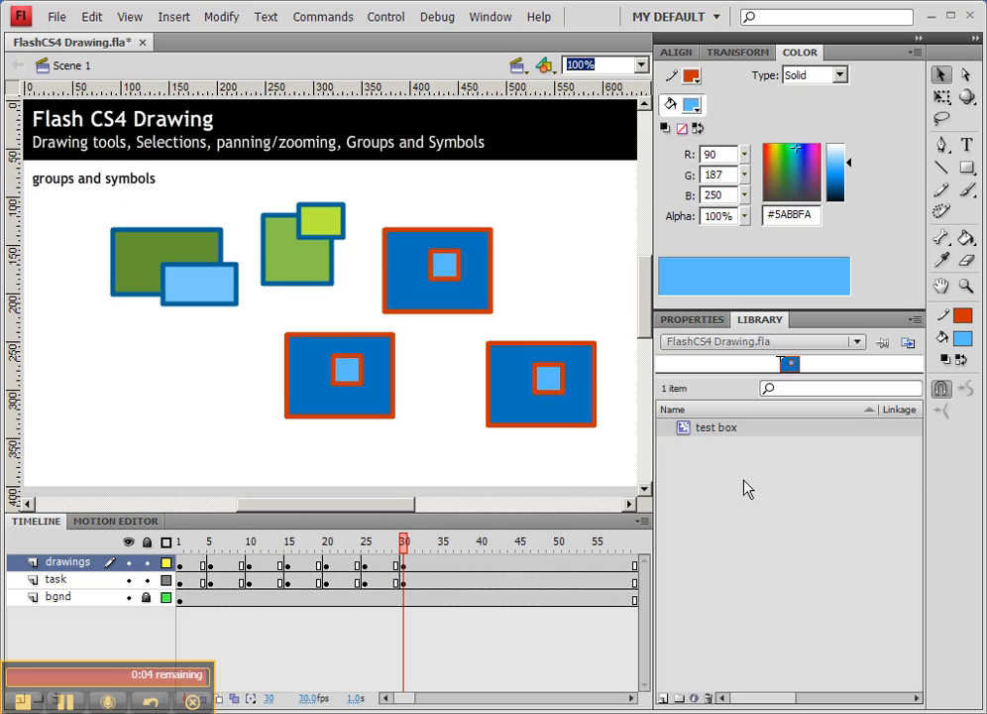
{"action": "left_click", "coordinate": [744, 478]}
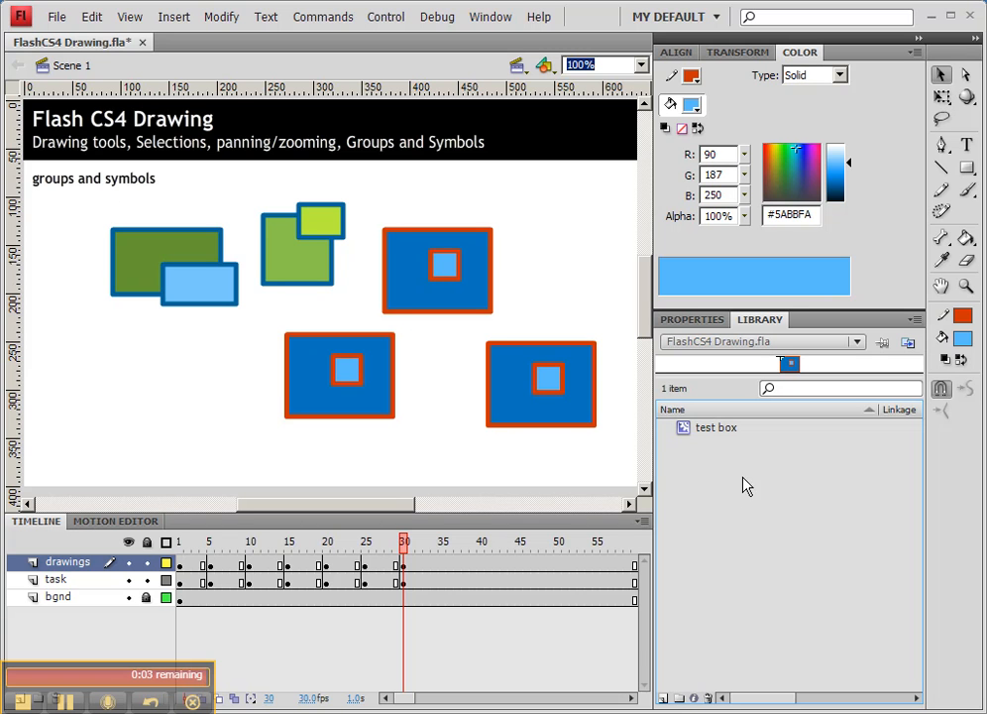